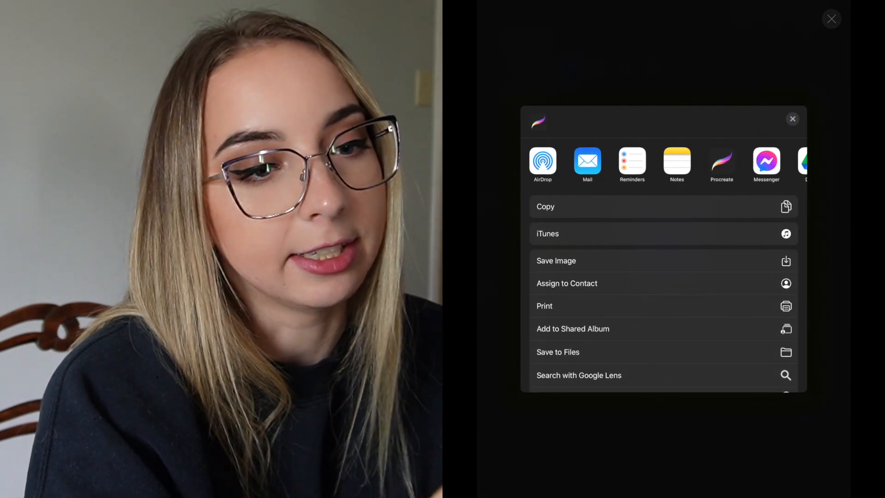
- Close the image share sheet and dismiss the export notice
left_click(792, 119)
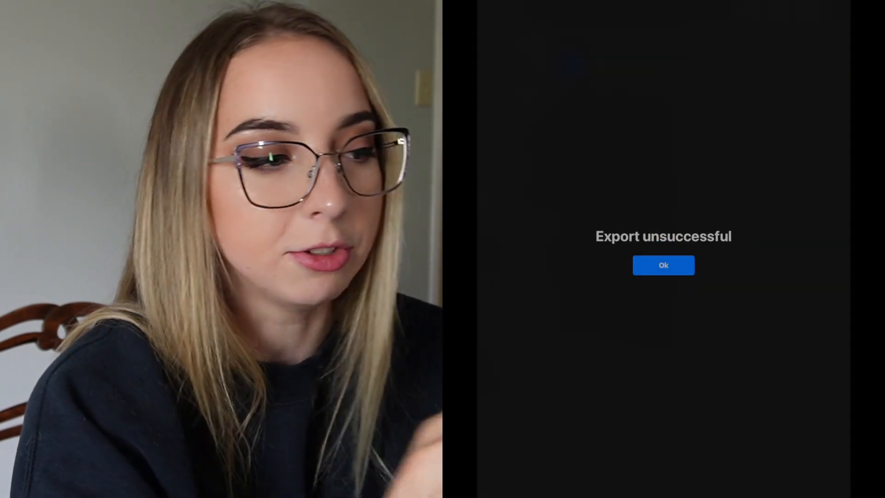
left_click(664, 265)
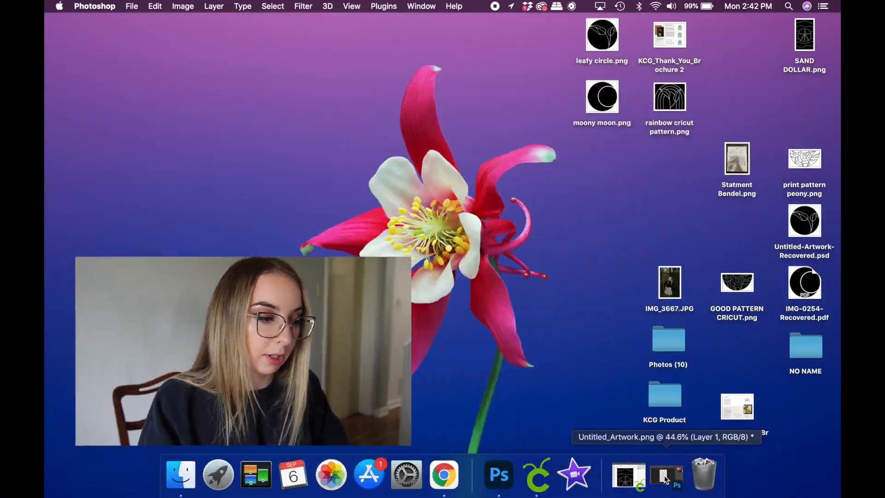
- Switch to Untitled_Artwork.png in Photoshop and add an empty layer above the line art, keeping Layer 1 active
left_click(664, 474)
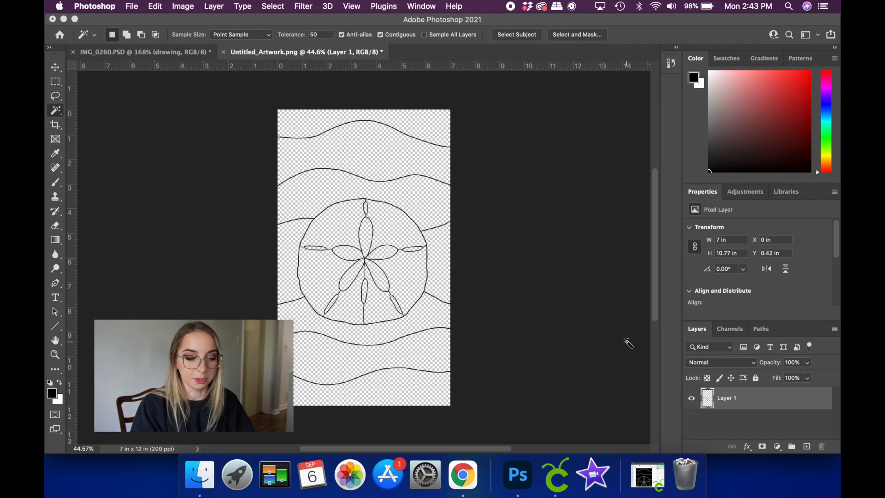
left_click(806, 446)
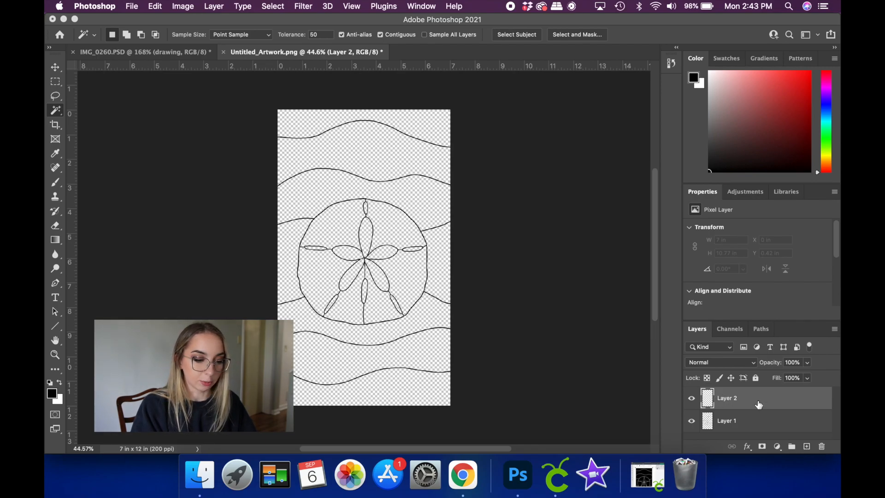
left_click(737, 428)
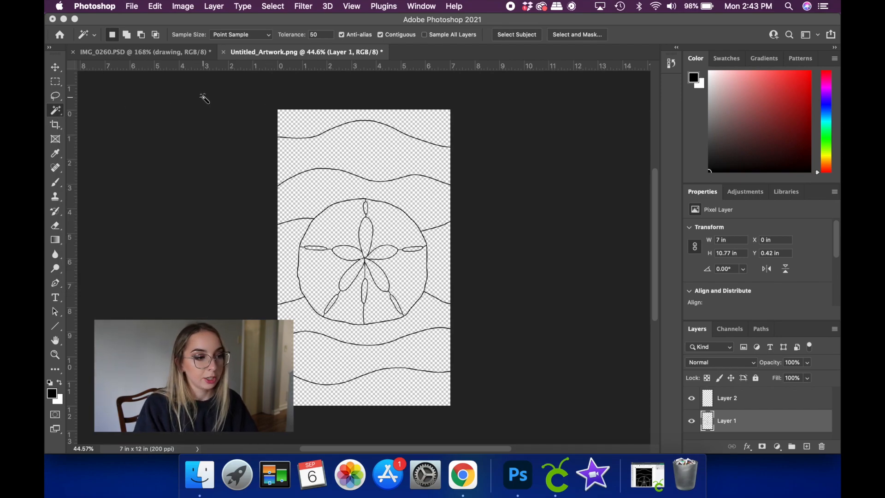
left_click(431, 8)
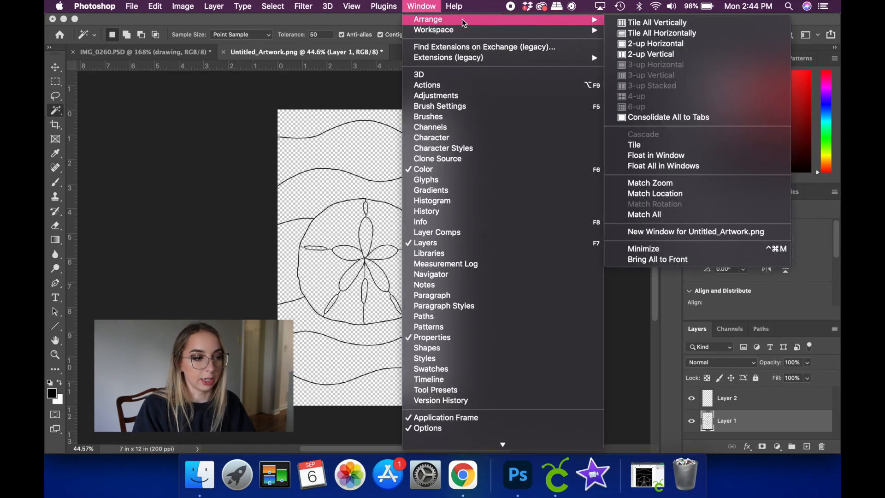
mouse_move(551, 35)
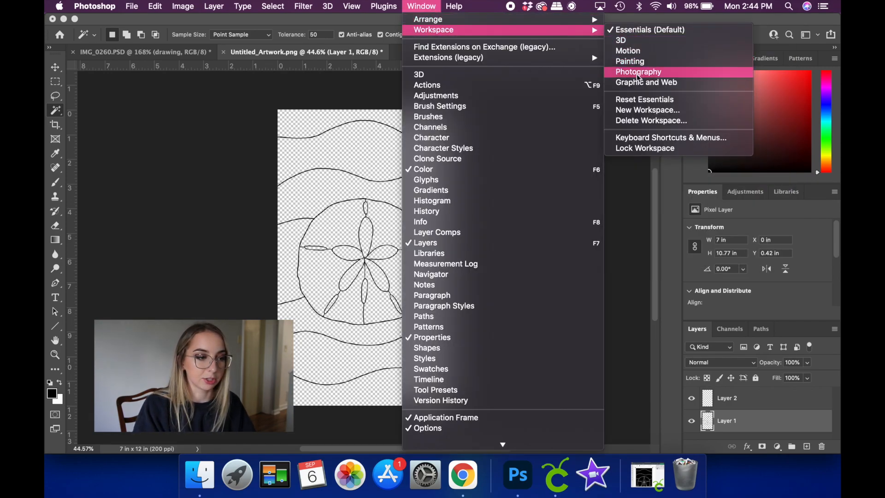
left_click(416, 4)
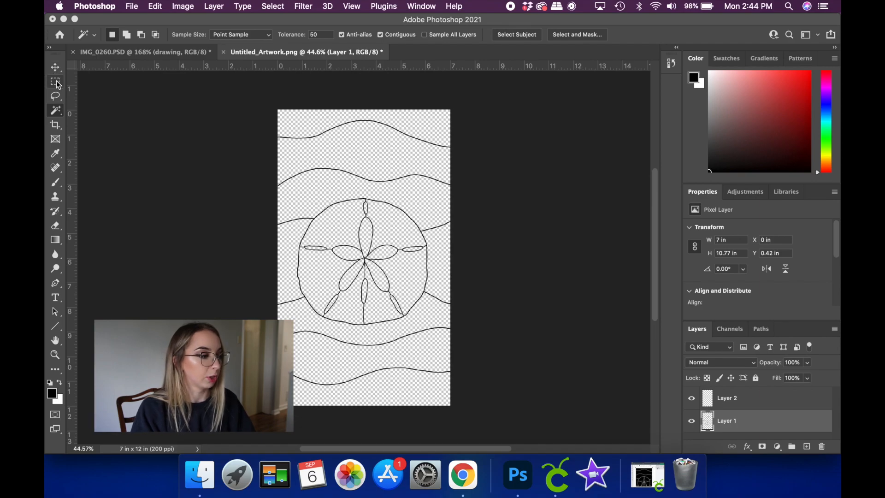
- Choose the Magic Wand tool with a tolerance of 50
right_click(60, 110)
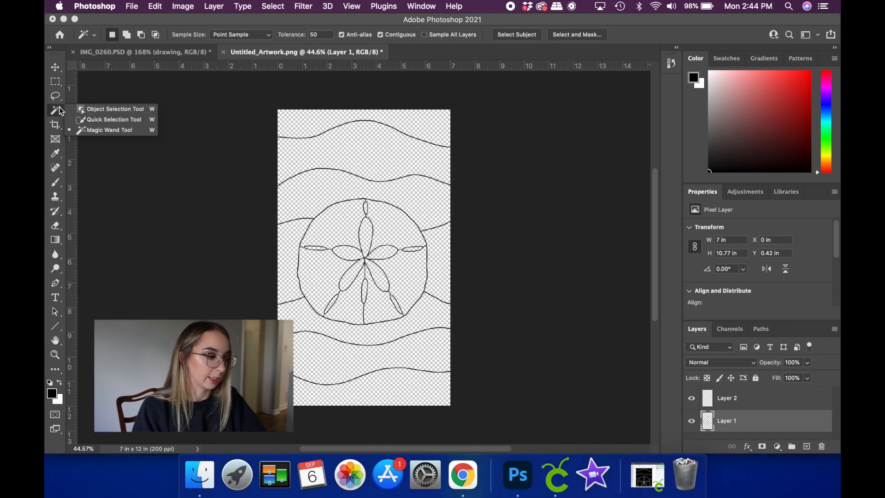
left_click(90, 131)
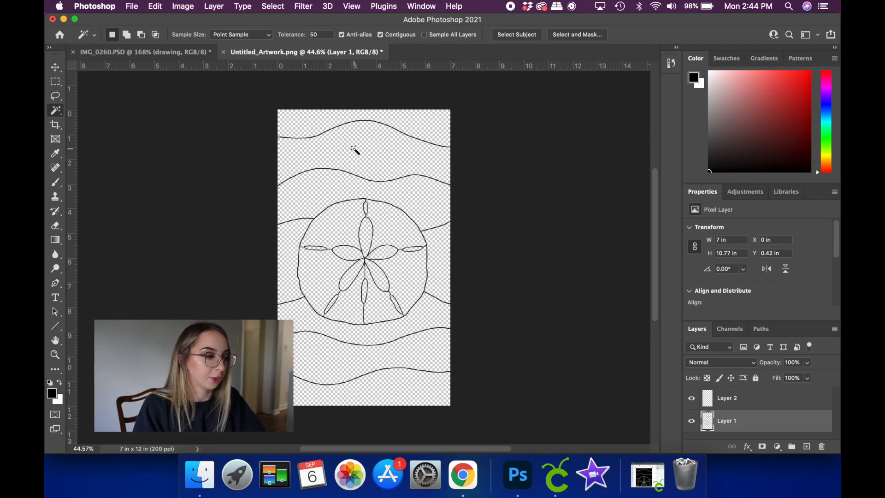
left_click(318, 35)
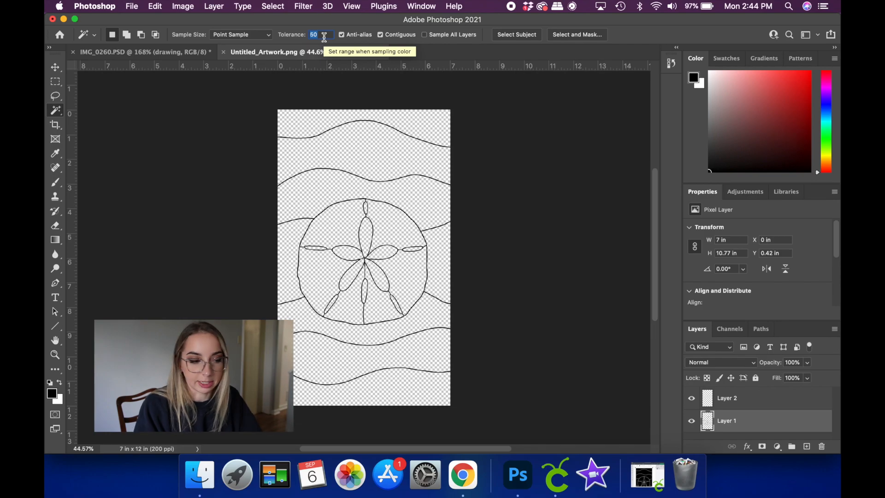
left_click(161, 167)
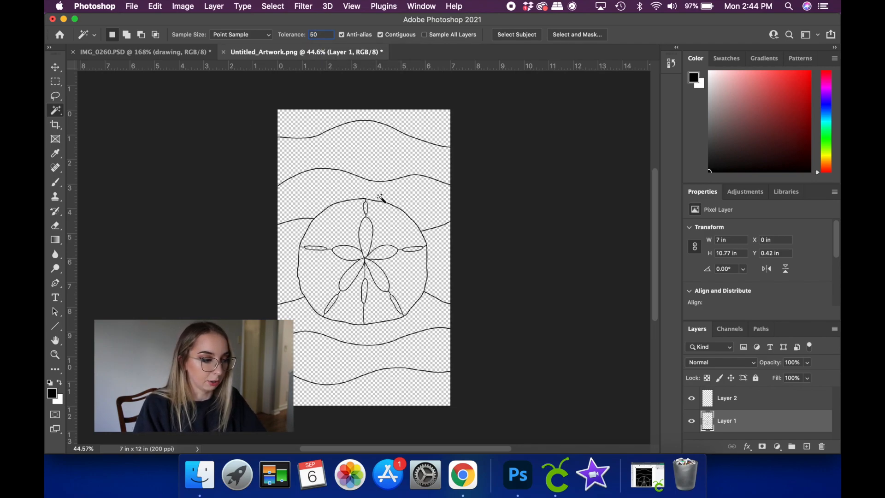
- Select the two upper wave lines and the connected sand dollar line art on Layer 1 as one selection
scroll(381, 198, "up", 5)
scroll(380, 197, "up", 8)
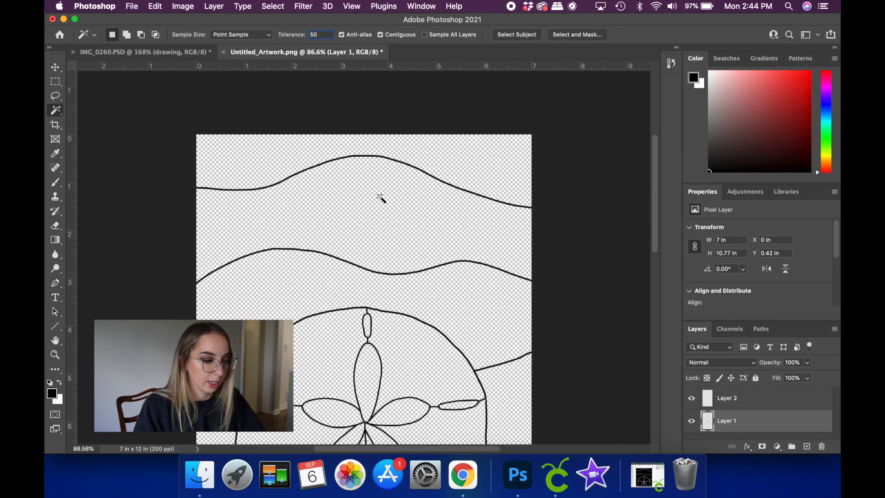
scroll(340, 204, "up", 2)
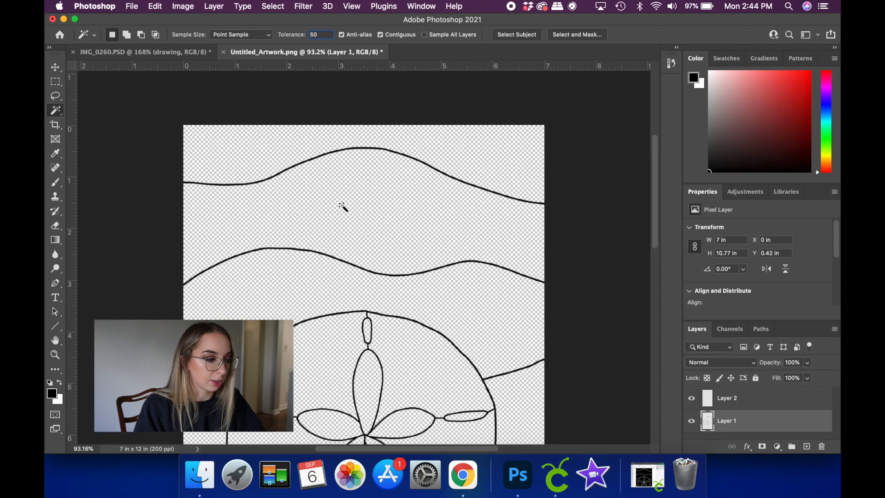
scroll(342, 206, "up", 3)
scroll(342, 206, "up", 2)
scroll(342, 206, "down", 1)
left_click(317, 130)
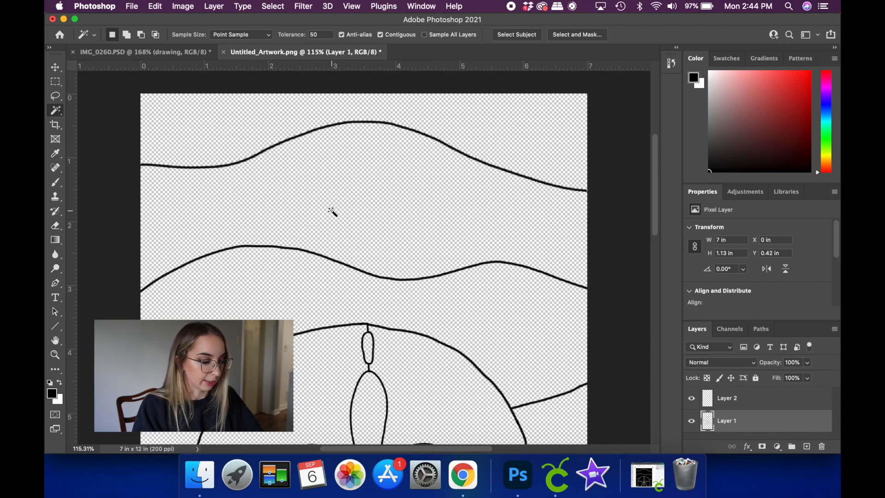
key("shift")
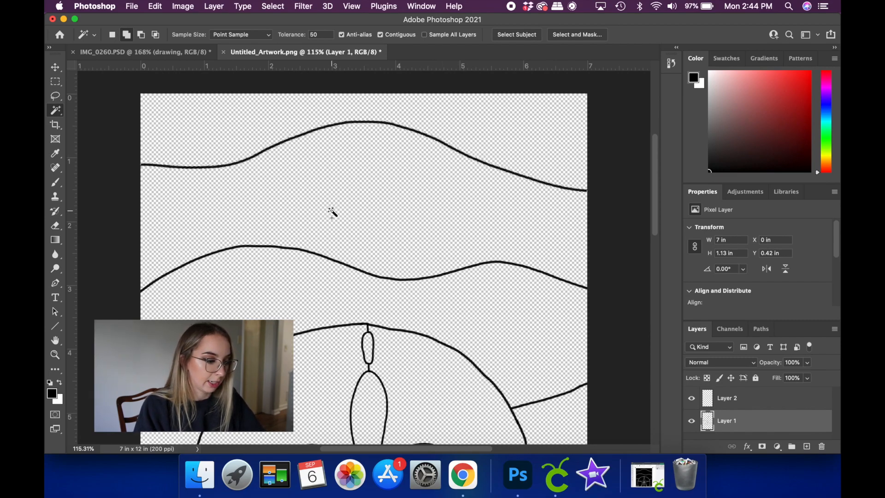
left_click(316, 256, "shift")
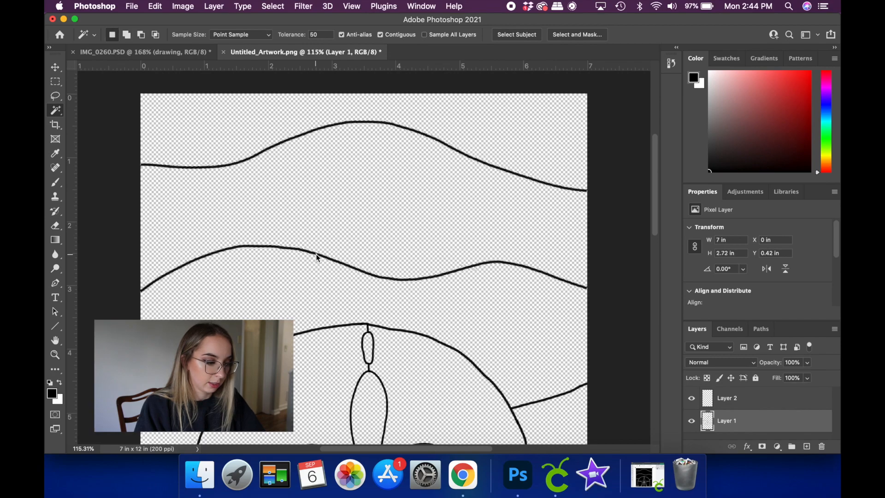
left_click(338, 329, "shift")
- Add the two lower wave lines to the selection and delete all selected lines from Layer 1
scroll(350, 377, "down", 5)
scroll(351, 377, "left", 1)
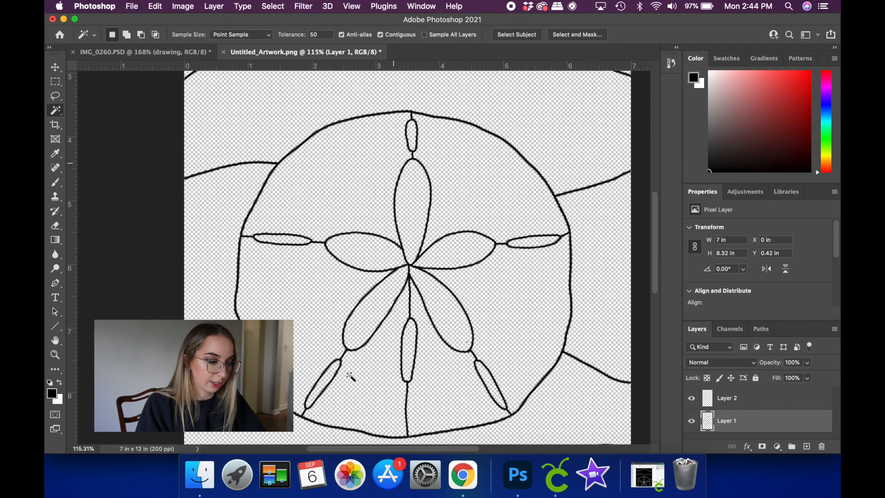
scroll(350, 377, "down", 10)
scroll(350, 377, "right", 1)
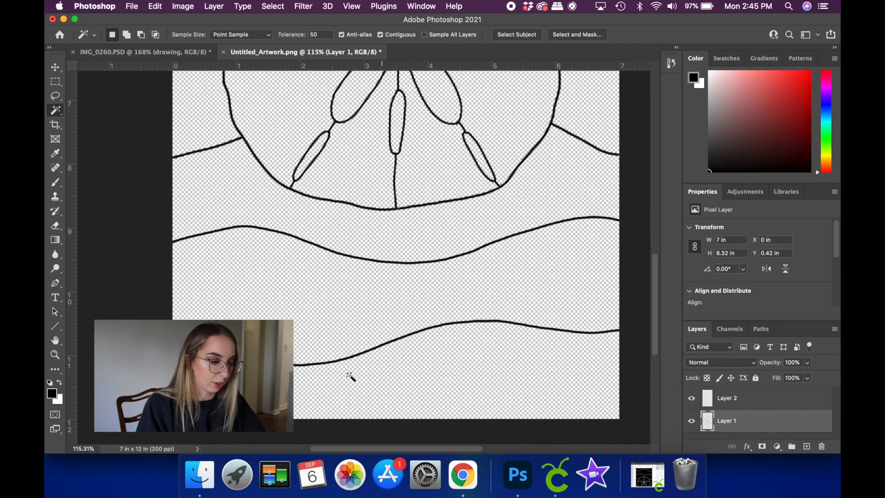
left_click(351, 256, "shift")
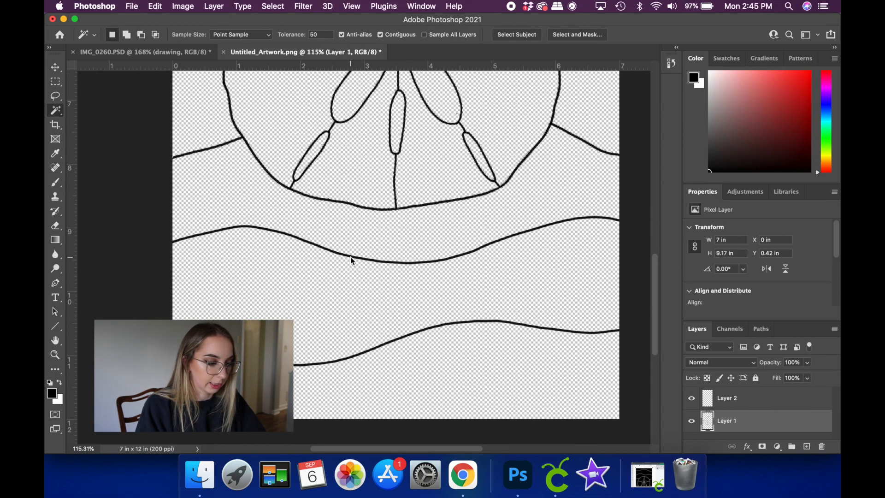
left_click(370, 353, "shift")
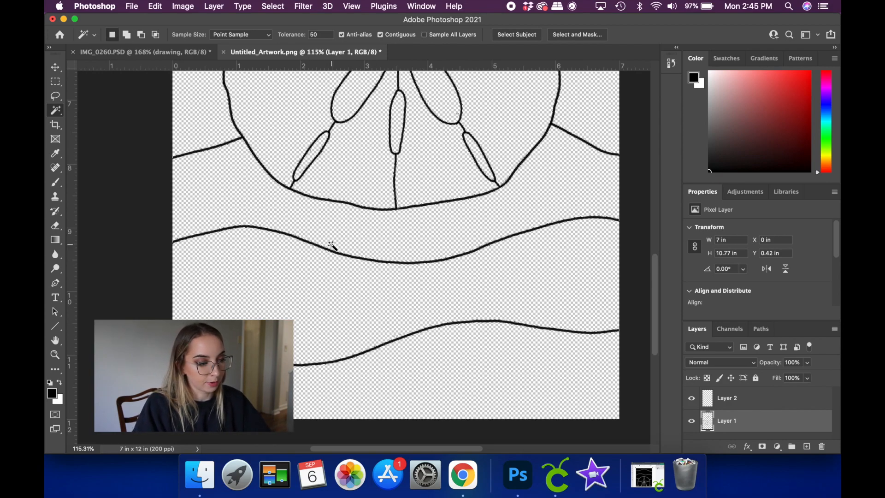
scroll(330, 245, "down", 5)
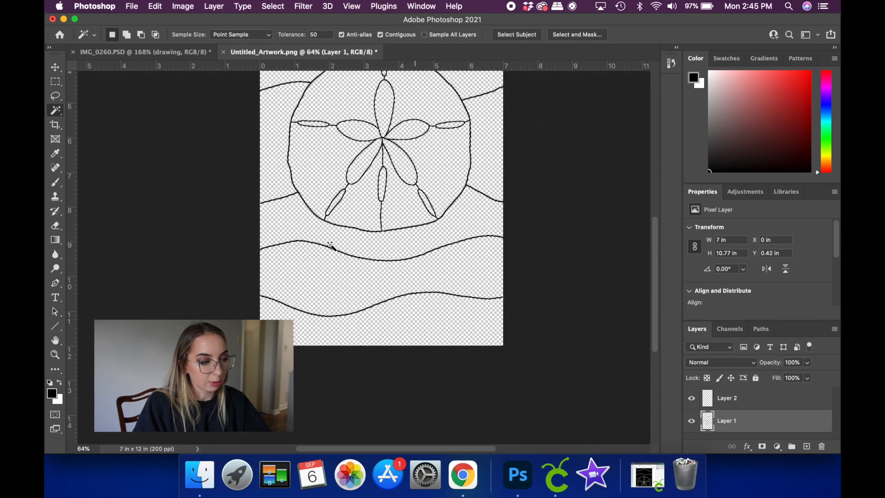
scroll(331, 244, "up", 5)
scroll(332, 245, "down", 1)
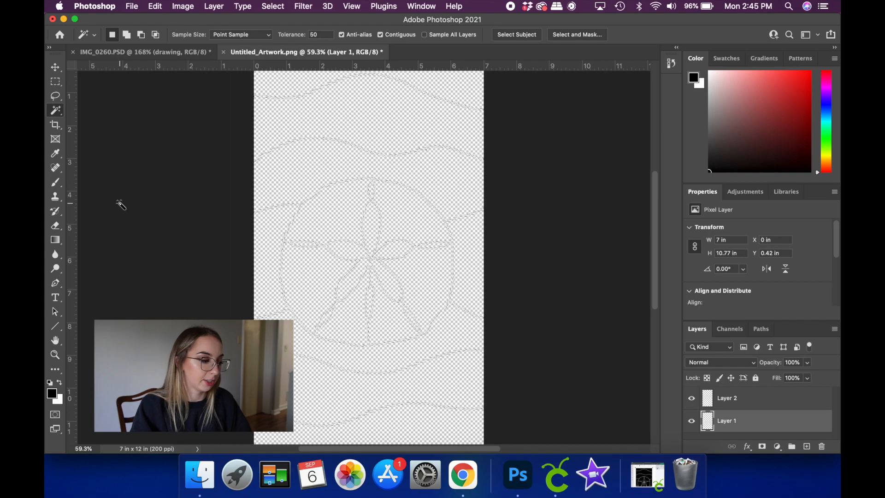
- Invert the selection and fill the areas between the sand dollar and wave lines with the black foreground color
left_click(61, 383)
left_click(60, 384)
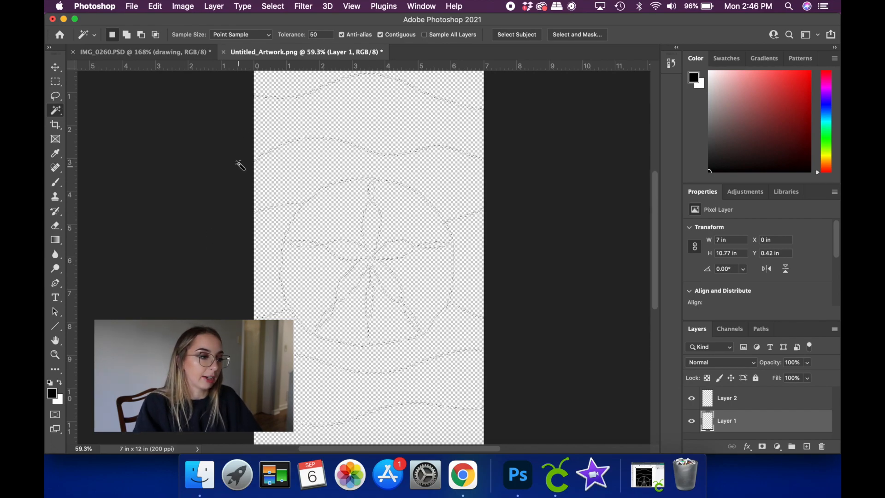
left_click(273, 6)
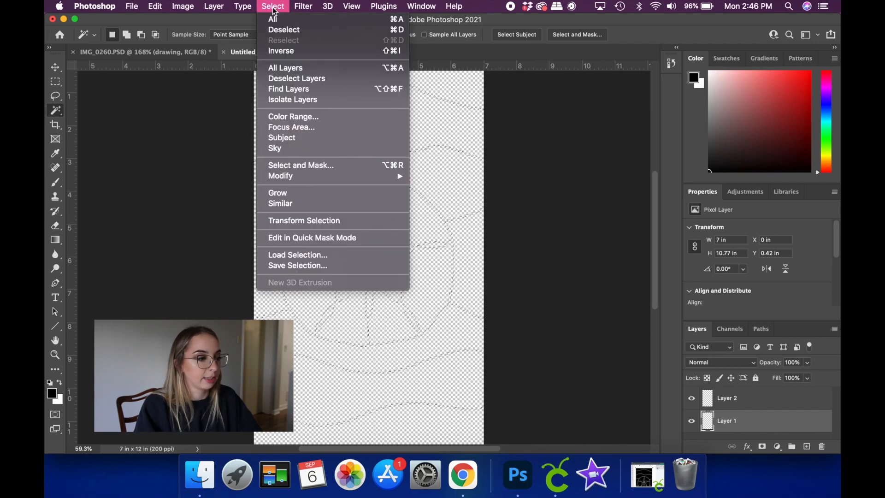
left_click(274, 52)
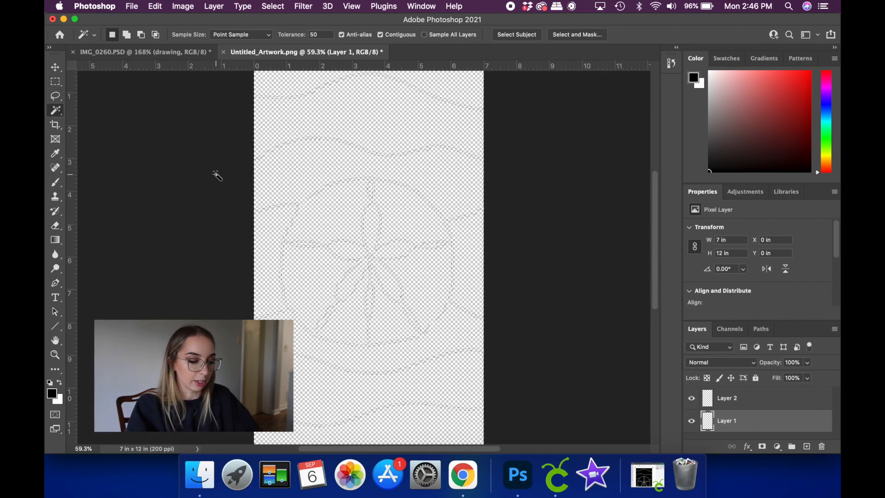
key("alt+BackSpace")
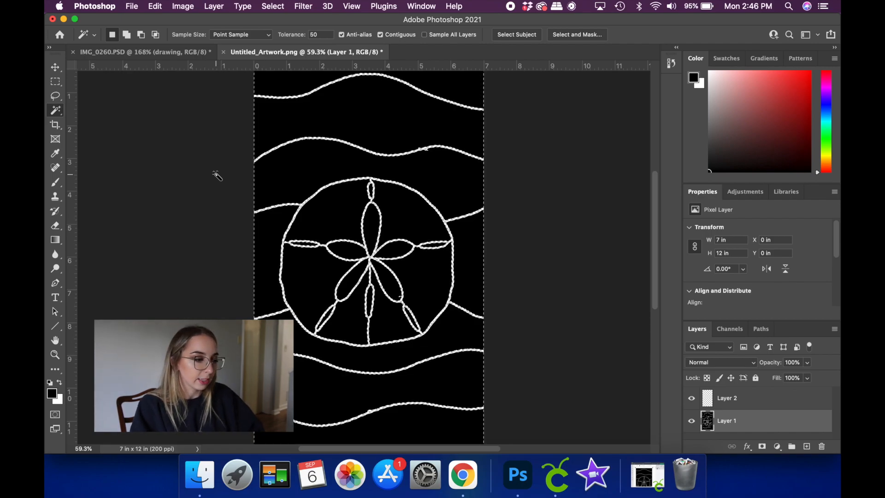
- Examine the transparent lines of the filled pattern up close, especially around the sand dollar's central petals, for stray marks and rough edges
scroll(209, 180, "down", 5)
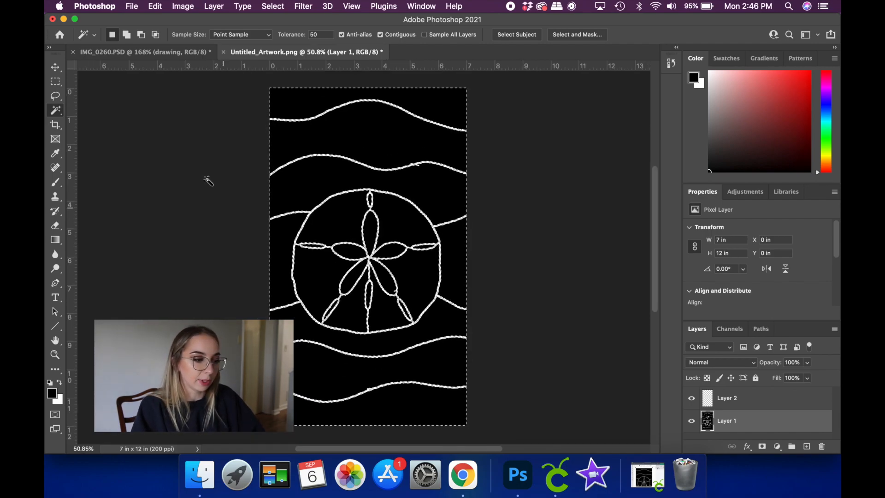
scroll(208, 180, "up", 5)
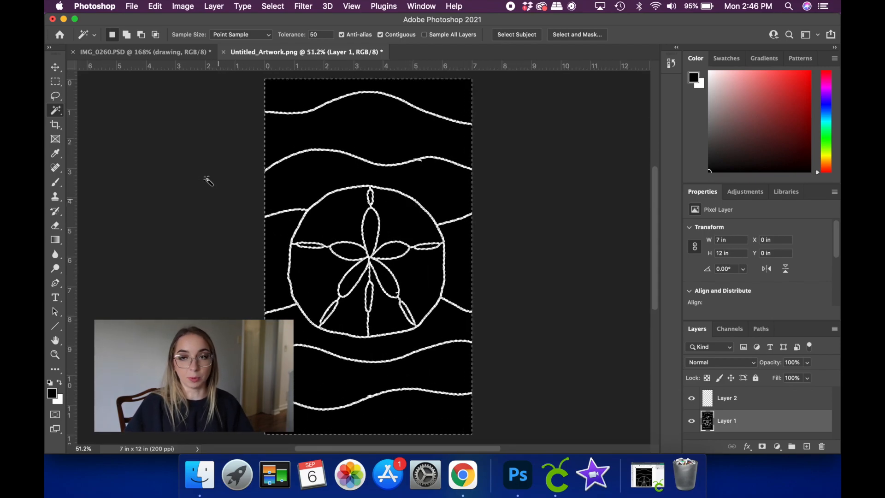
scroll(208, 180, "up", 1)
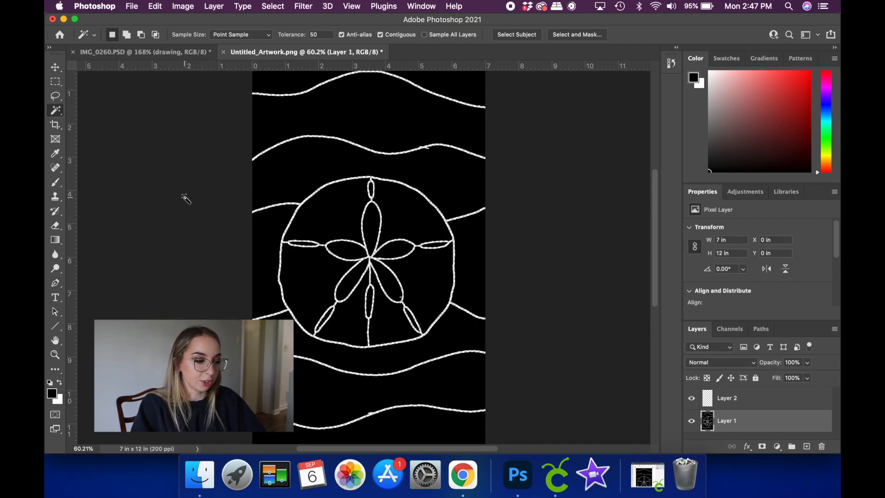
scroll(312, 216, "up", 5)
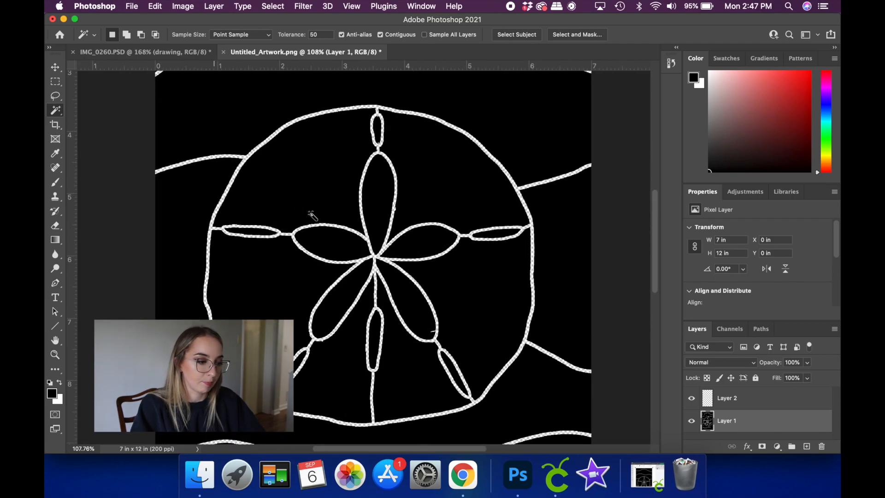
scroll(346, 192, "up", 3)
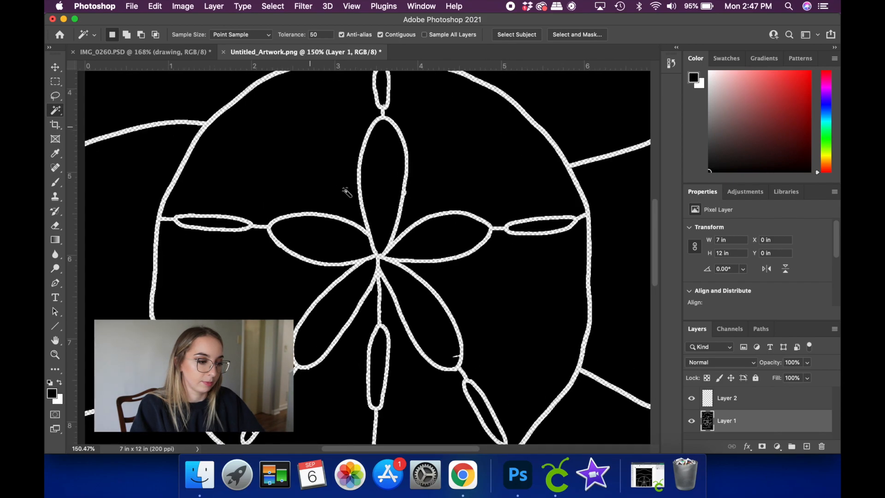
scroll(346, 192, "up", 4)
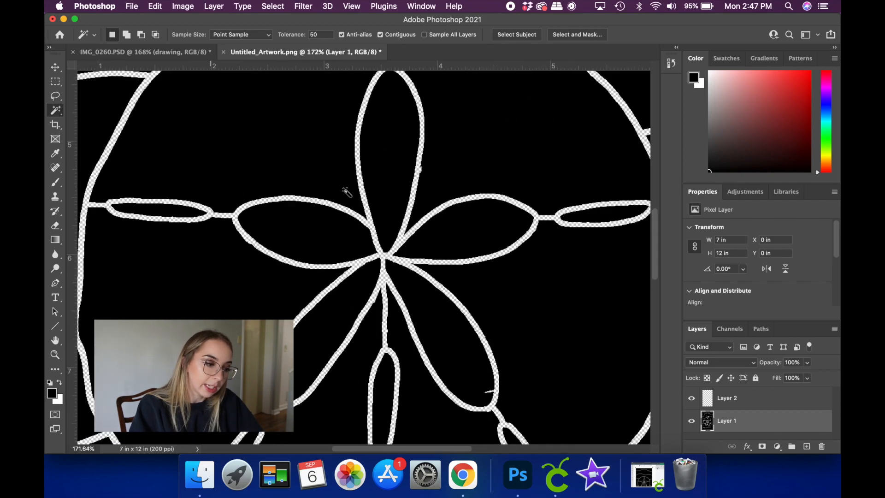
scroll(346, 192, "up", 2)
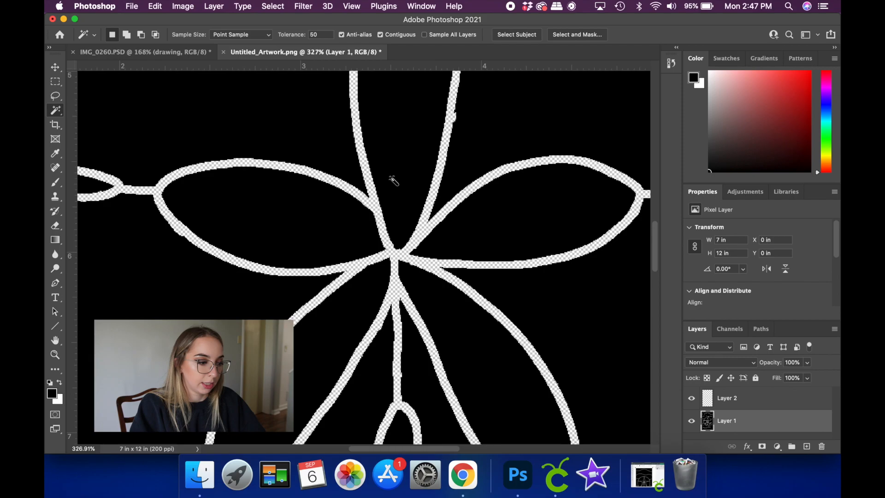
scroll(393, 181, "up", 5)
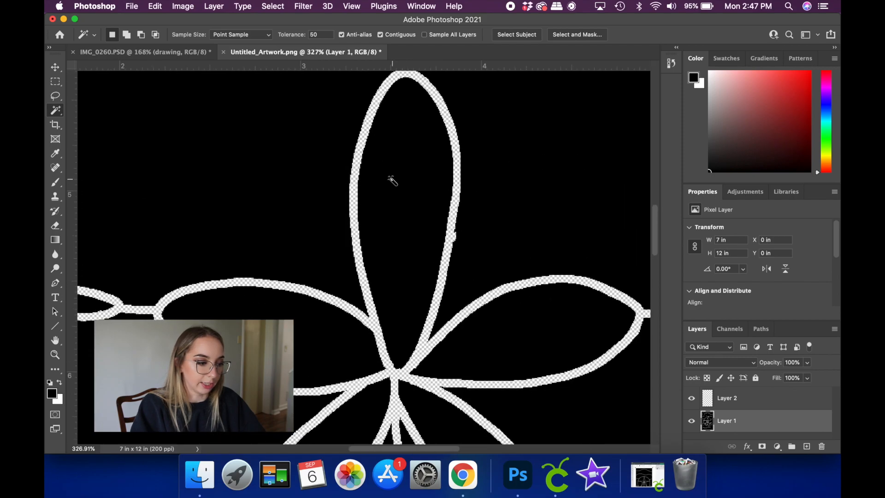
- Measure the width of the upper petal's transparent outline with short horizontal lines drawn across it, removing each measuring line
scroll(326, 197, "up", 5)
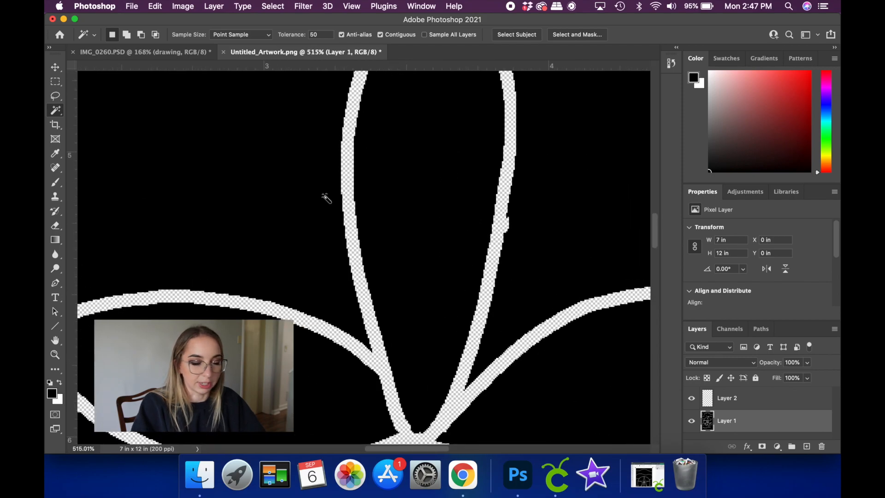
scroll(326, 198, "up", 3)
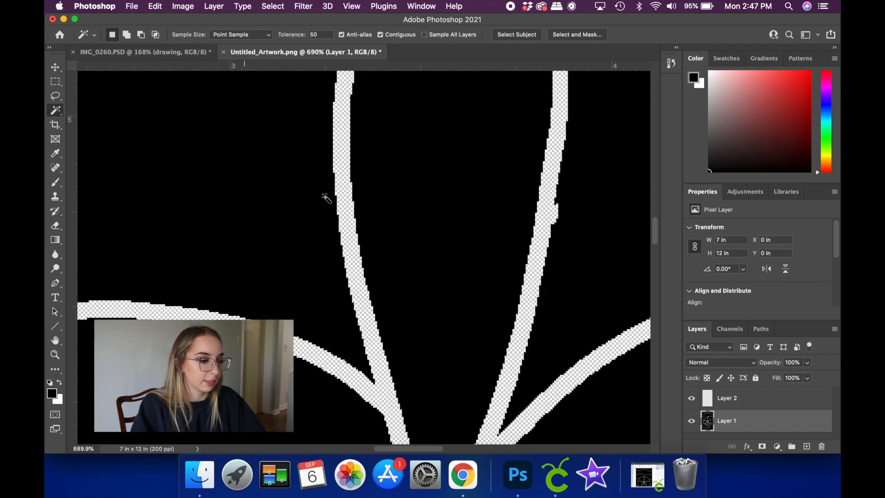
scroll(326, 197, "up", 3)
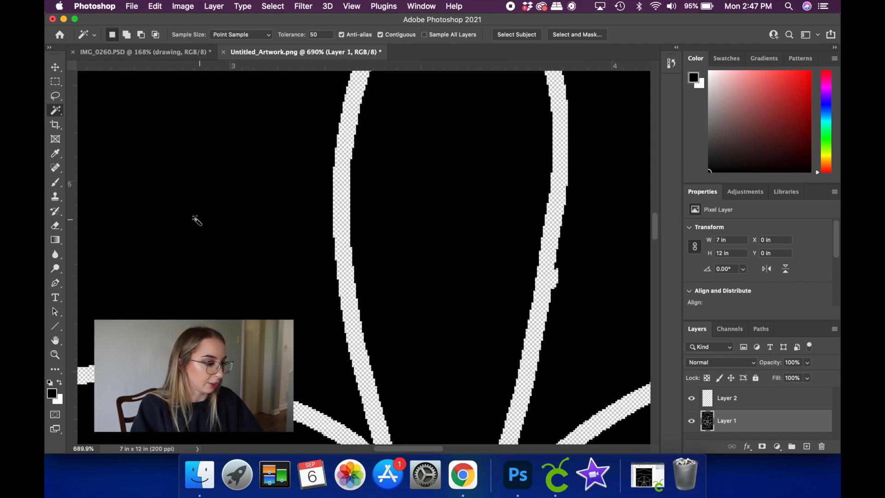
left_click(55, 327)
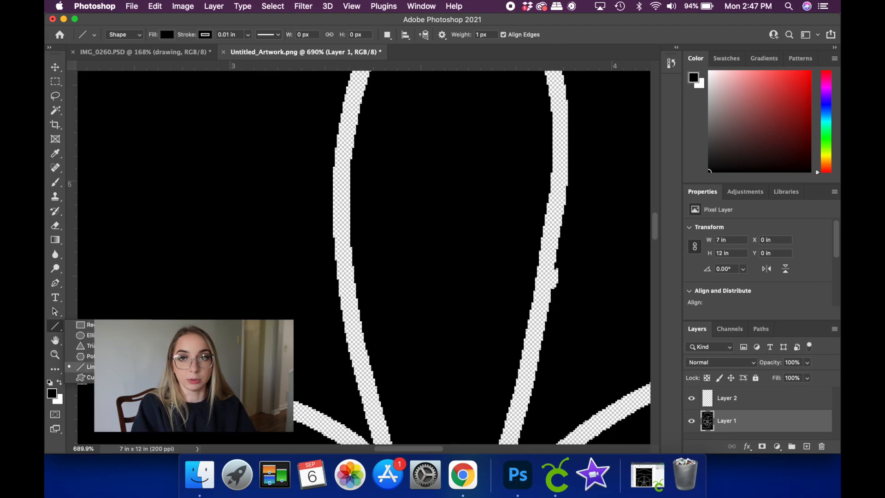
left_click(101, 367)
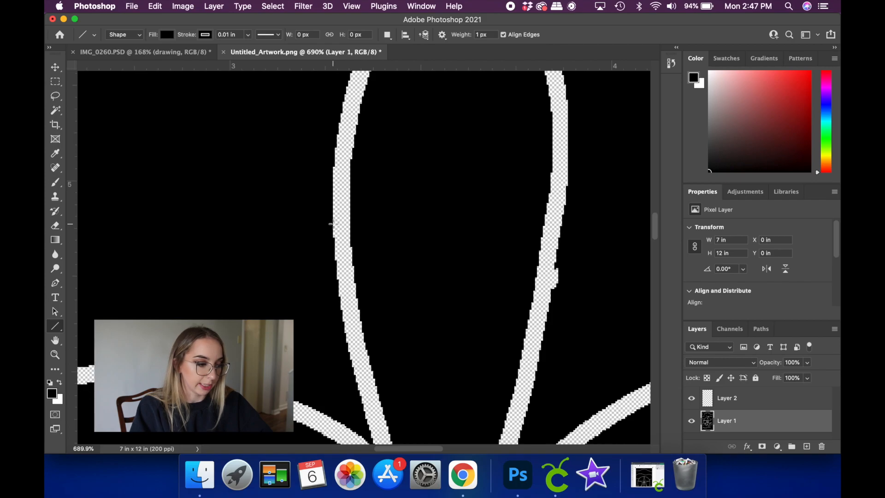
left_click_drag(332, 224, 353, 224)
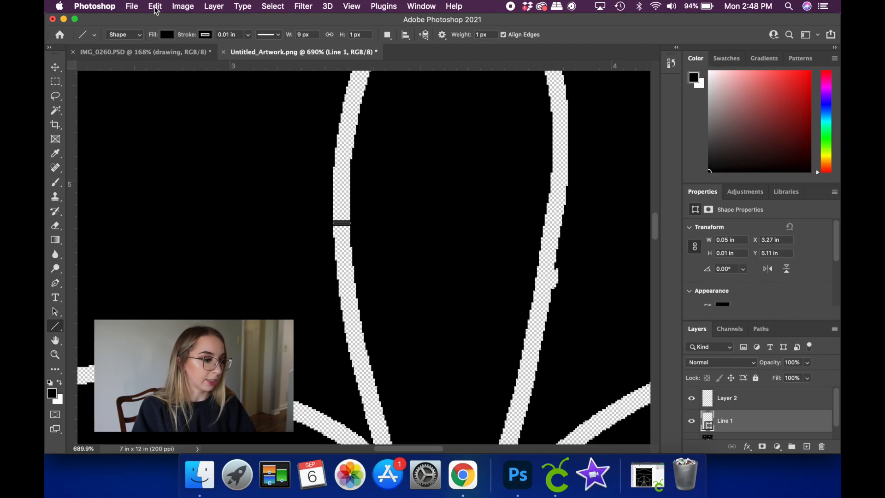
left_click(156, 8)
left_click(167, 19)
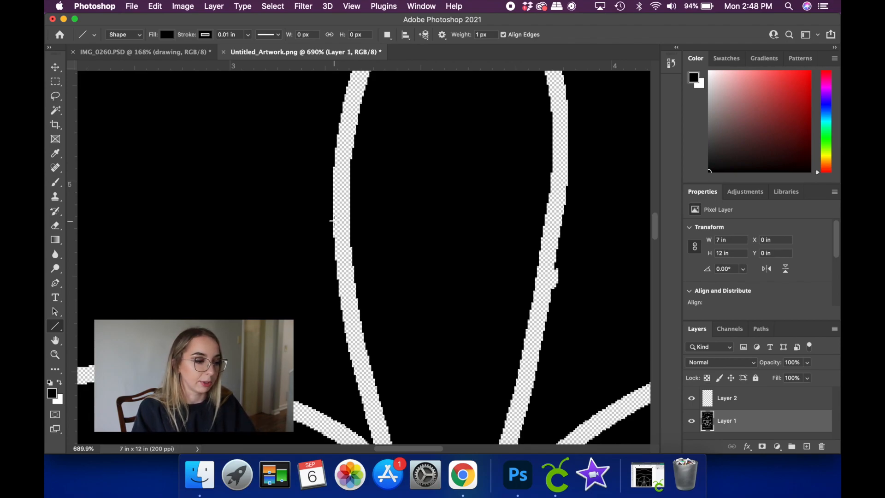
left_click_drag(333, 214, 350, 214)
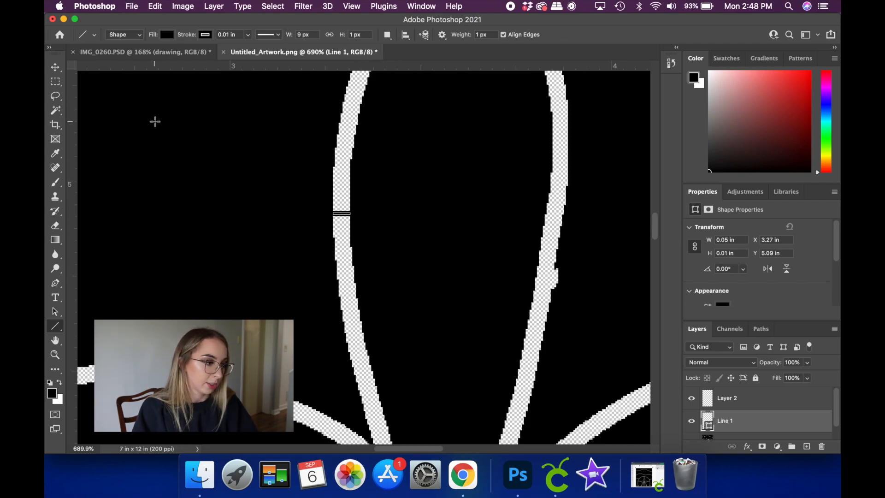
left_click(160, 6)
left_click(164, 23)
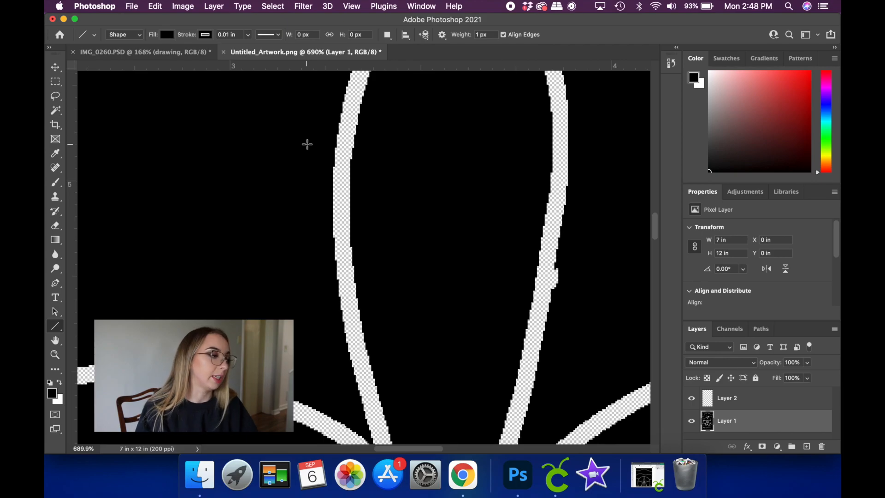
- Select the transparent sand dollar line art on Layer 1 with the Magic Wand and add the two upper wave lines
left_click(56, 108)
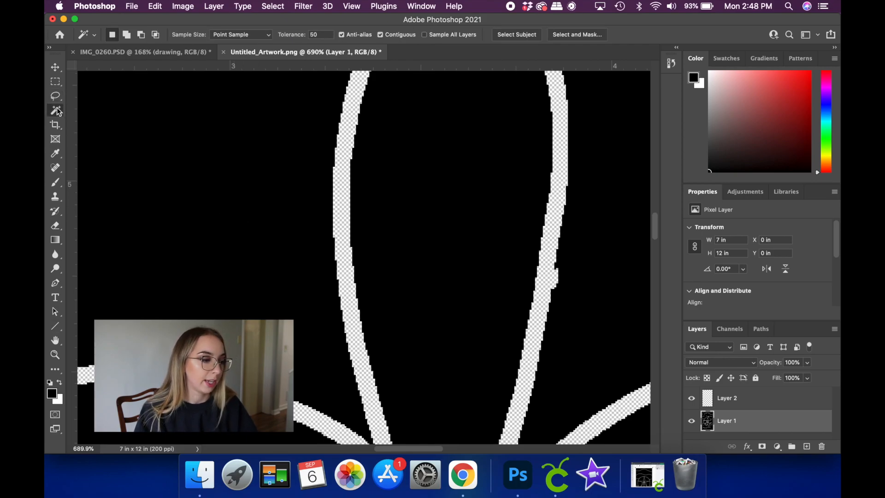
left_click(346, 203)
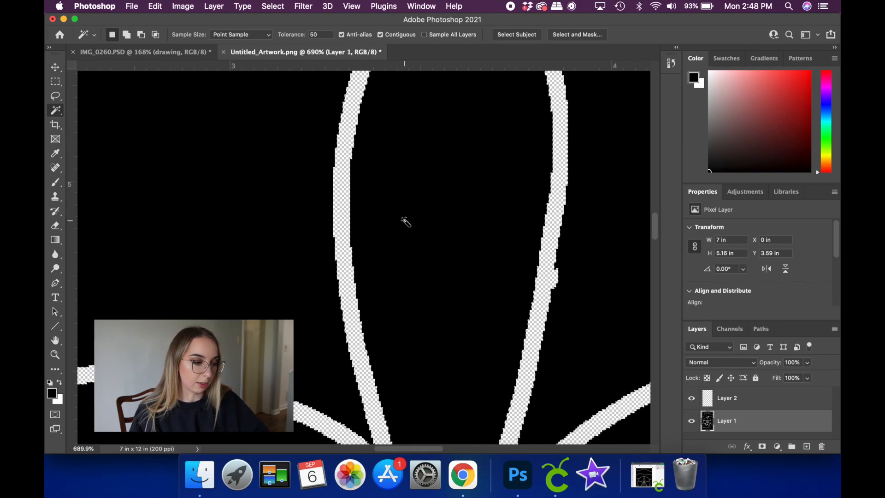
scroll(405, 222, "down", 5)
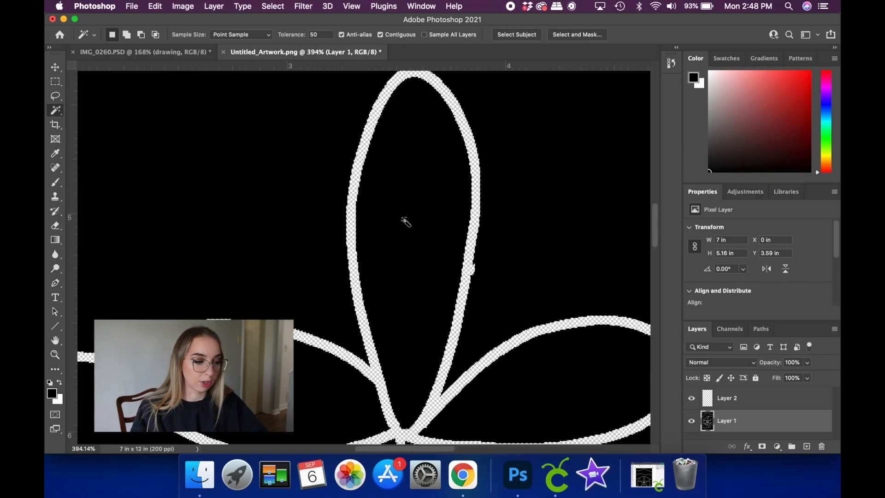
scroll(405, 222, "down", 4)
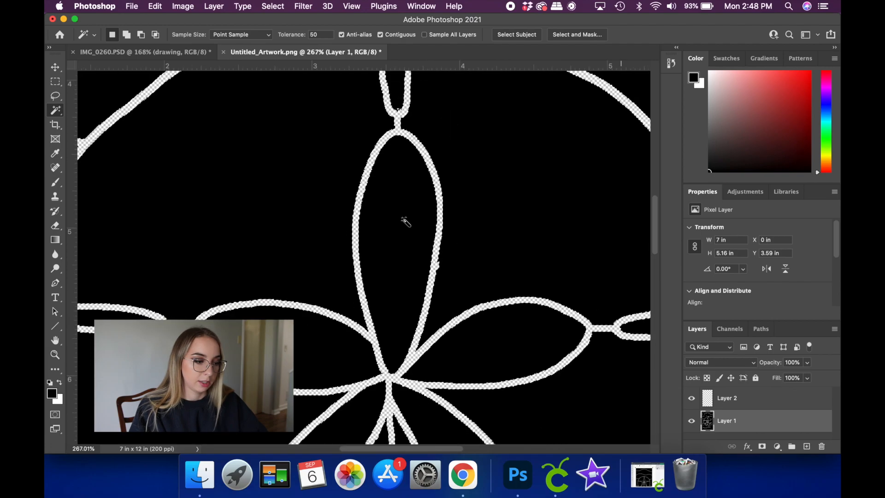
scroll(405, 222, "down", 1)
scroll(405, 222, "up", 5)
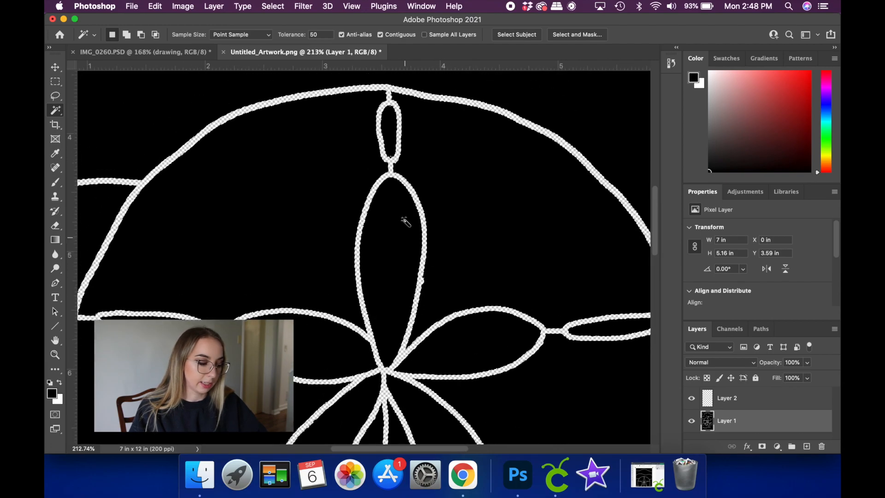
scroll(405, 221, "up", 4)
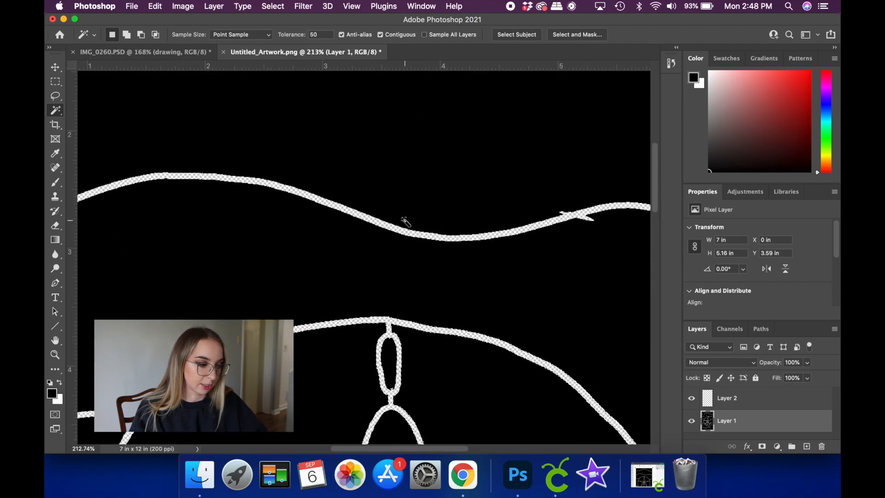
left_click(395, 223, "shift")
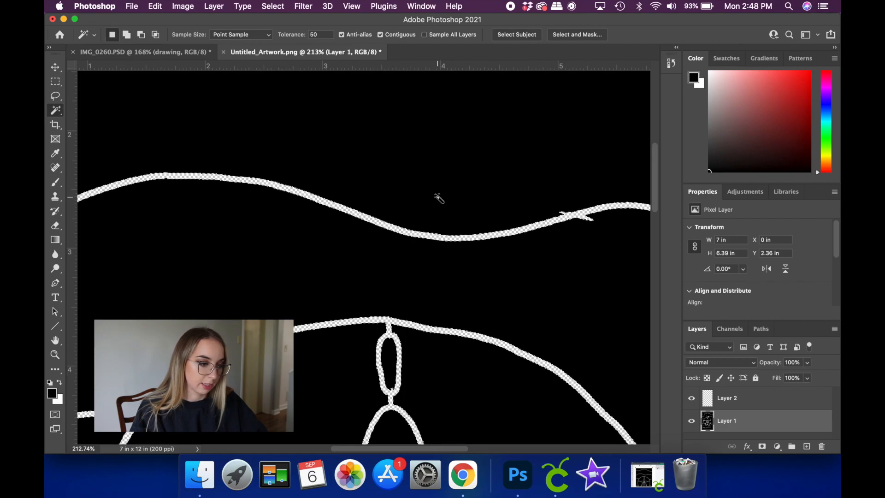
scroll(438, 198, "up", 9)
left_click(393, 198, "shift")
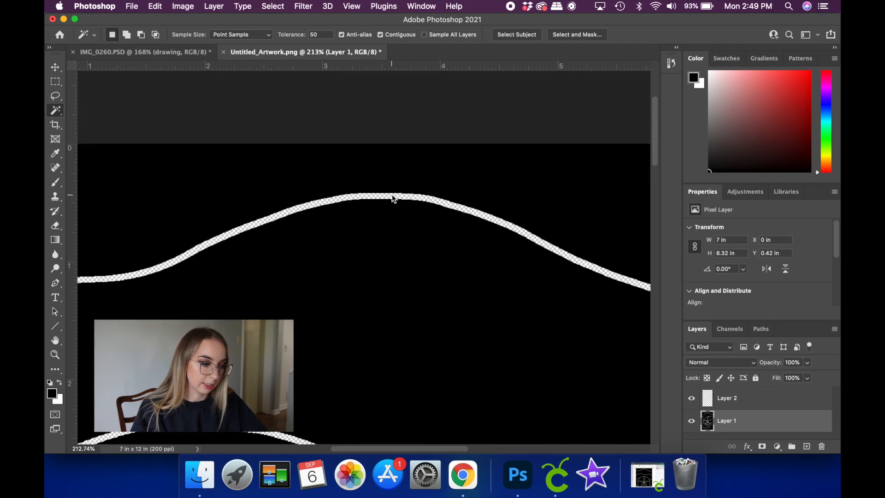
- Add the two lower wave lines to the selection and invert it to select the black areas
scroll(425, 238, "down", 12)
scroll(425, 239, "left", 2)
scroll(428, 247, "down", 15)
scroll(428, 248, "left", 2)
scroll(426, 248, "down", 17)
scroll(426, 247, "left", 2)
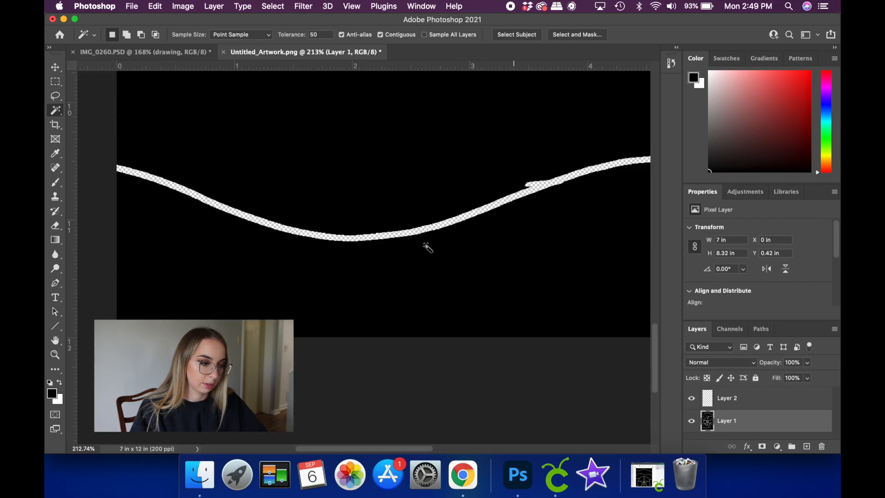
scroll(427, 248, "down", 7)
scroll(427, 247, "left", 2)
scroll(427, 248, "up", 5)
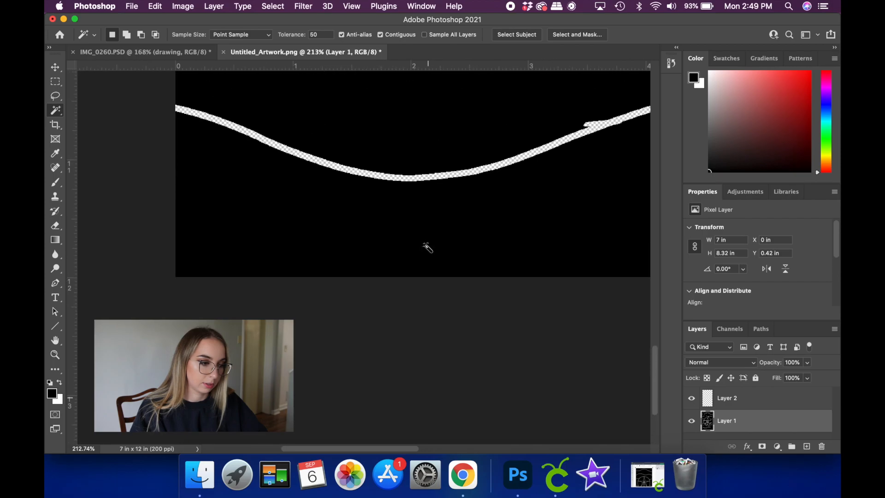
scroll(428, 247, "up", 9)
scroll(428, 247, "right", 2)
scroll(427, 228, "up", 15)
scroll(427, 254, "right", 2)
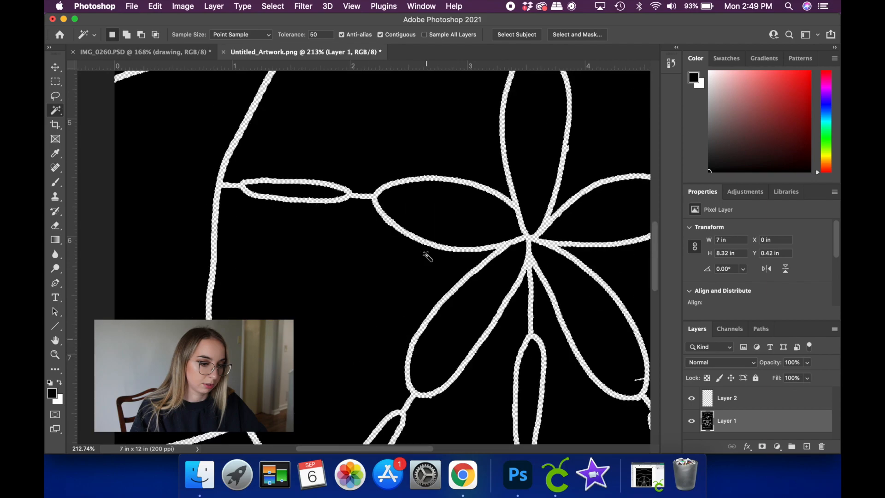
scroll(427, 256, "up", 6)
scroll(427, 256, "down", 10)
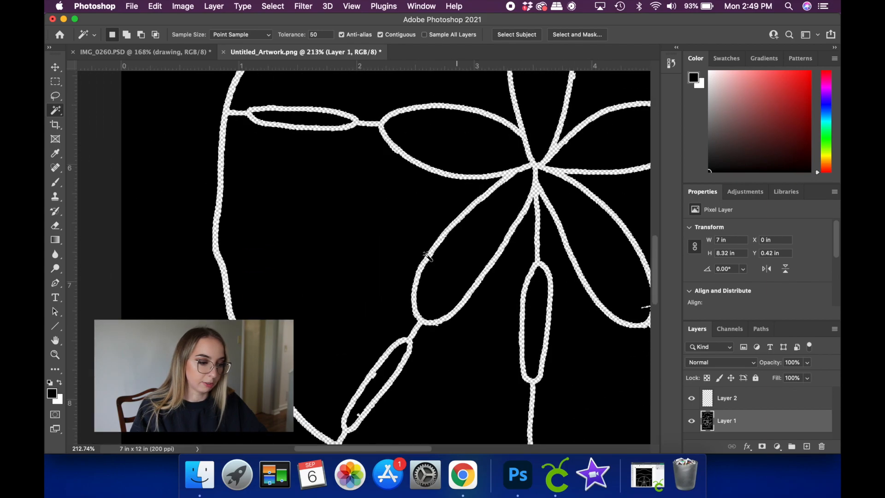
scroll(427, 257, "down", 9)
scroll(427, 256, "left", 2)
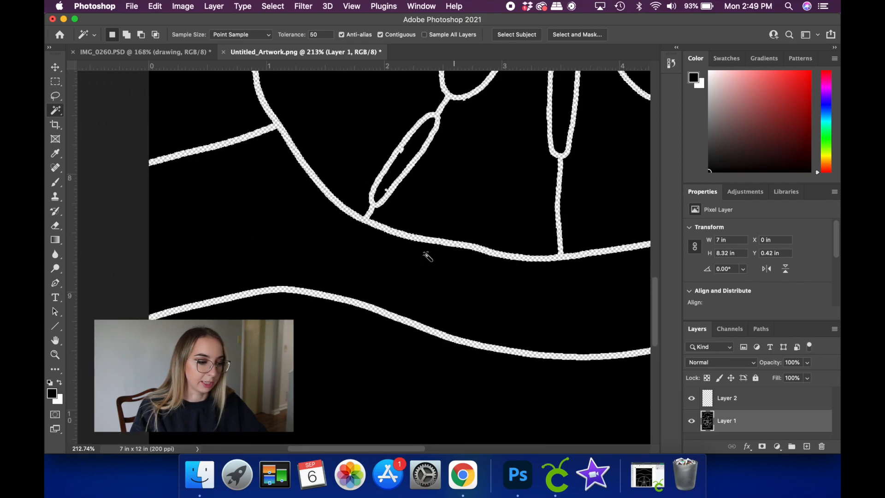
scroll(427, 257, "down", 2)
key("shift")
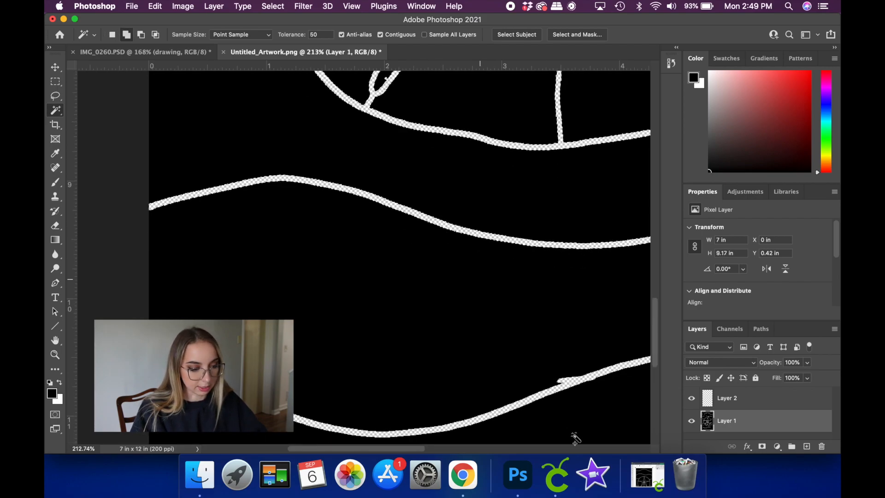
left_click(530, 403, "shift")
left_click(532, 404, "shift")
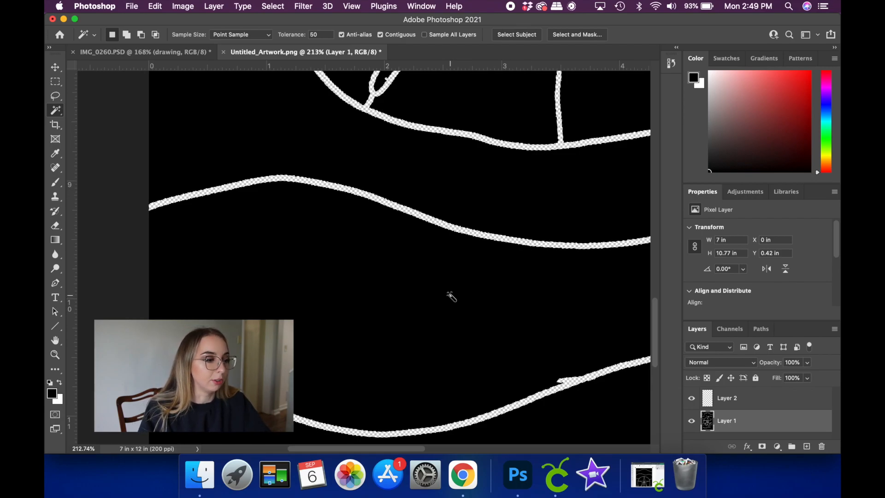
left_click(273, 7)
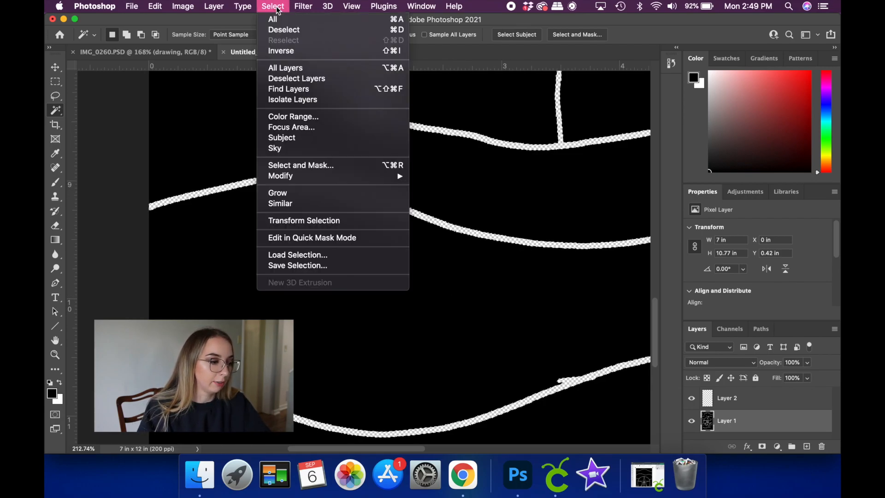
left_click(284, 51)
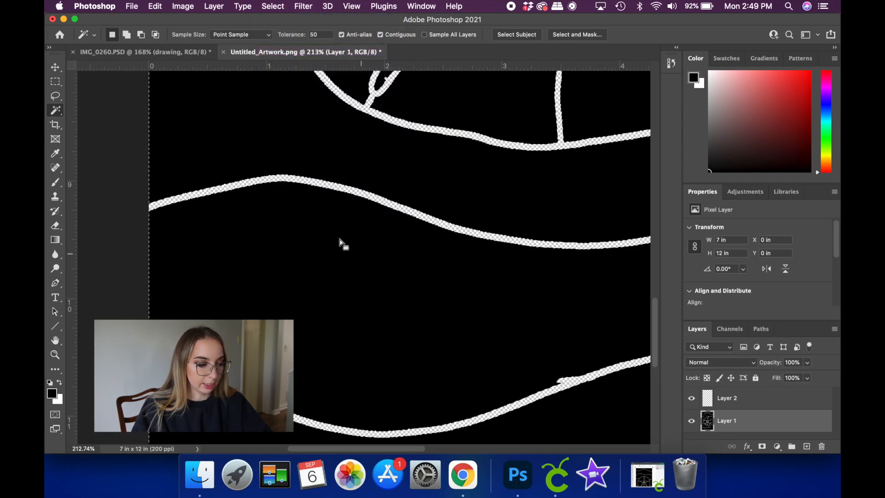
- Examine the pattern's transparent lines from the lower waves up to the sand dollar's upper petal
scroll(365, 210, "down", 5)
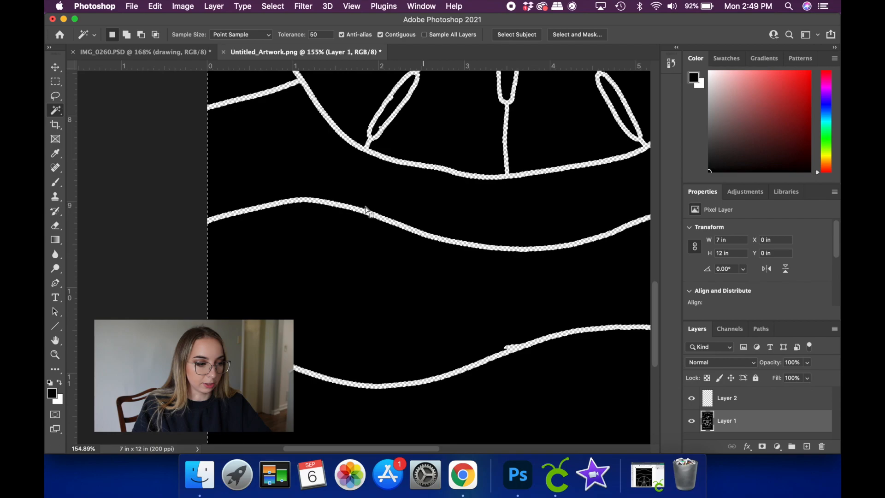
scroll(364, 210, "up", 10)
scroll(365, 209, "right", 3)
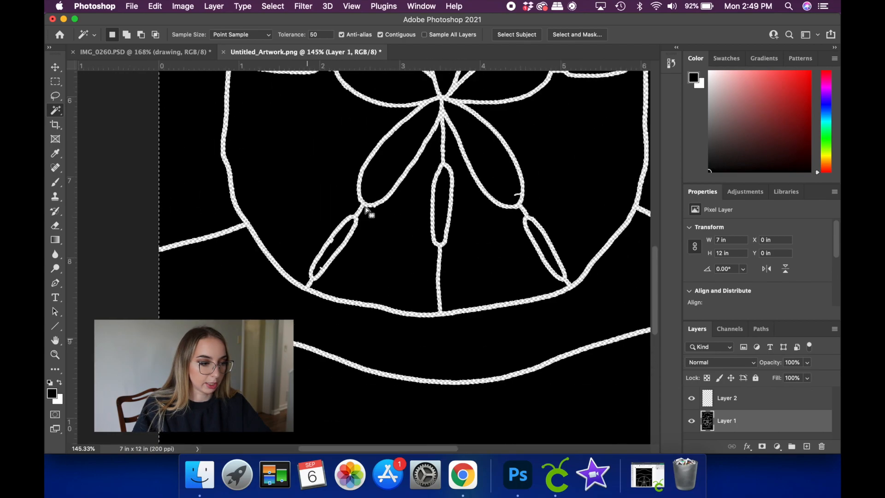
scroll(365, 209, "up", 9)
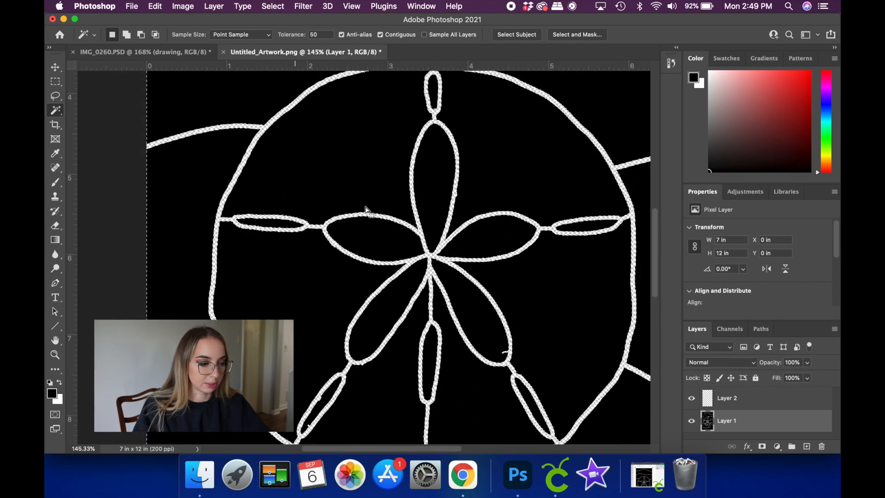
scroll(460, 256, "up", 4)
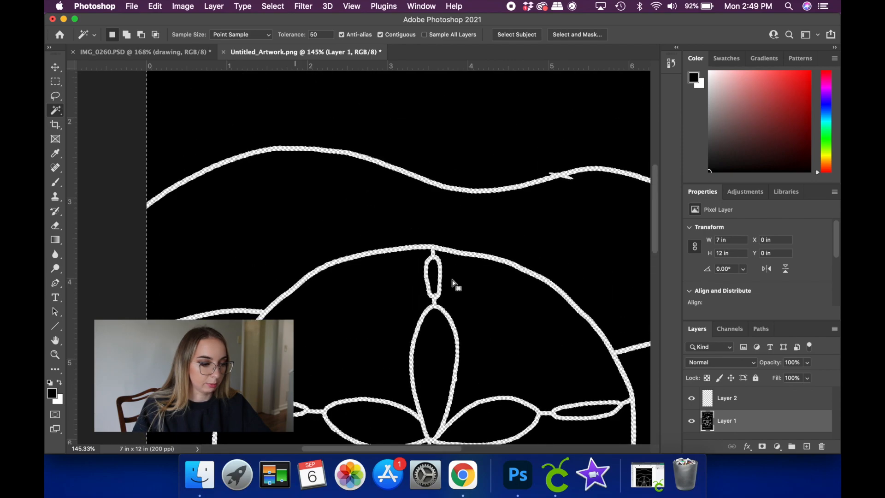
scroll(453, 284, "right", 1)
scroll(454, 284, "down", 4)
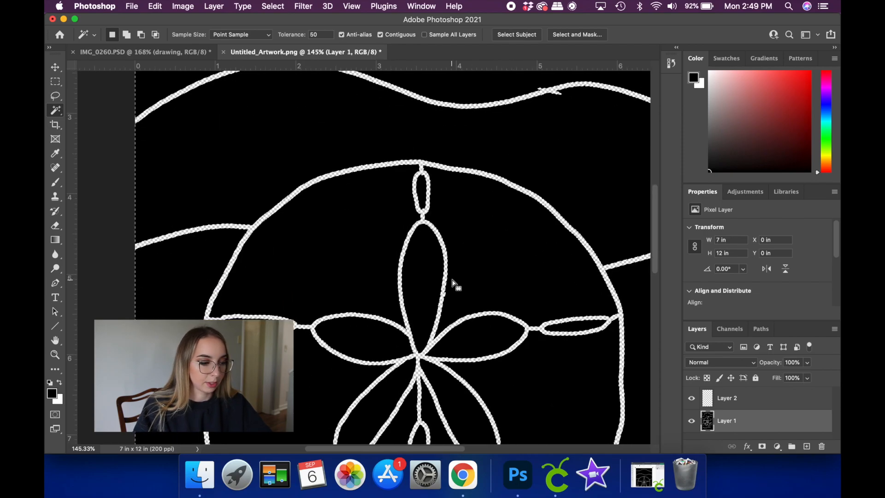
scroll(417, 271, "up", 5)
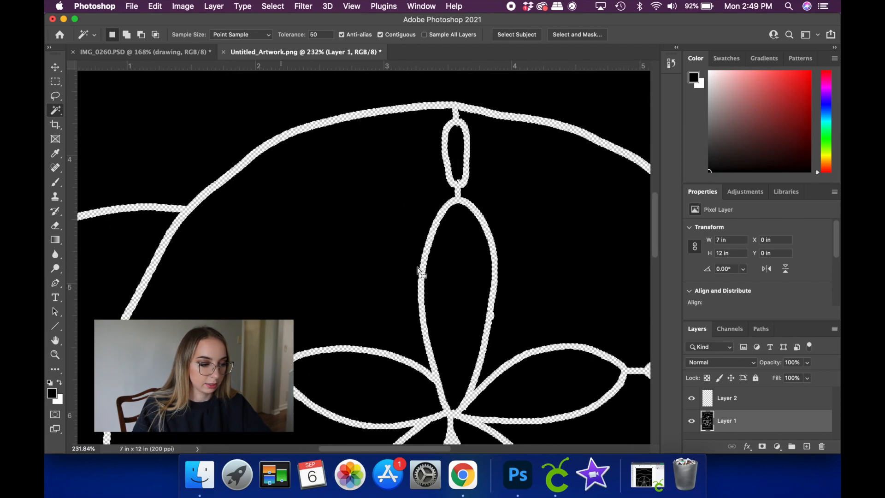
scroll(417, 271, "right", 4)
scroll(417, 271, "down", 3)
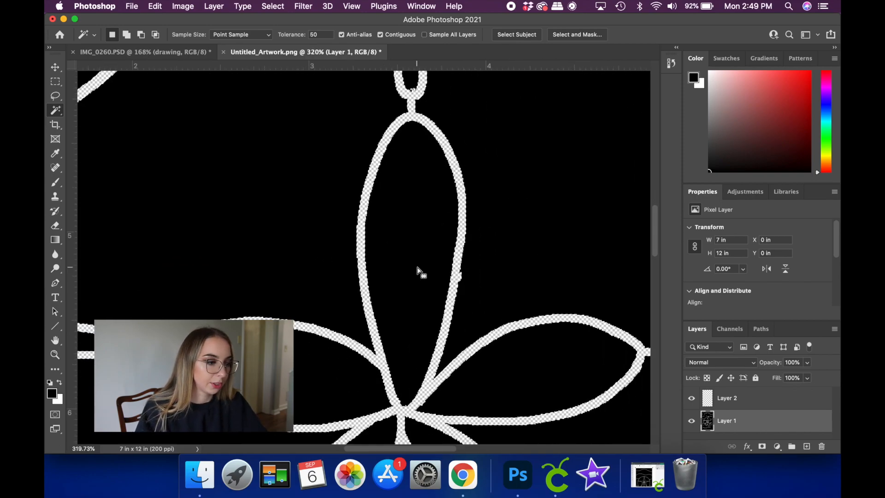
- Widen the transparent lines by applying the Maximum filter with a radius of 2 pixels and Squareness preserved
left_click(304, 6)
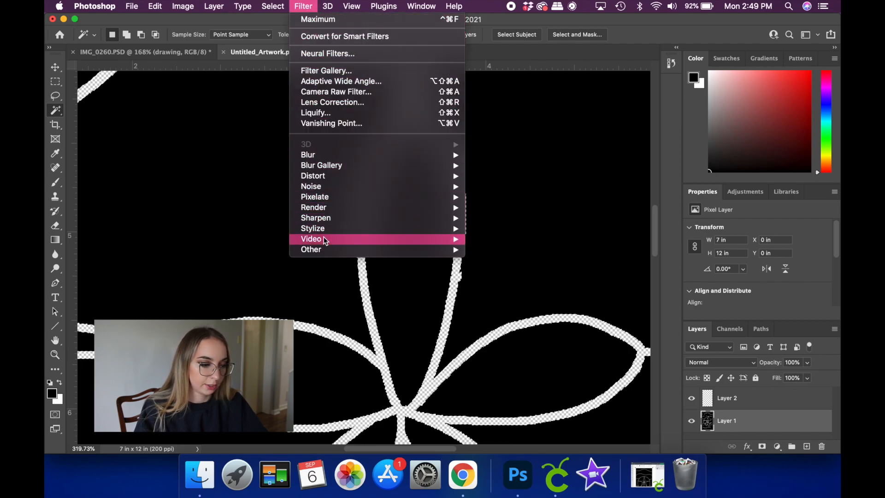
mouse_move(323, 249)
left_click(495, 281)
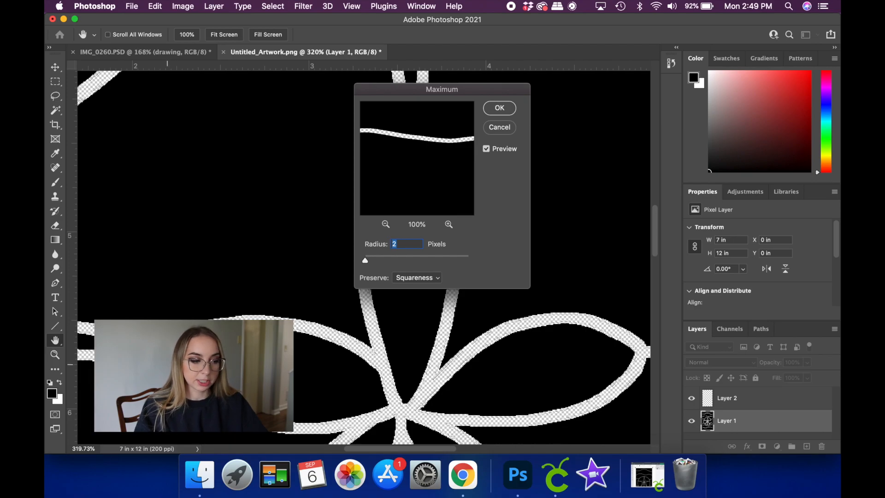
left_click(499, 109)
key("w")
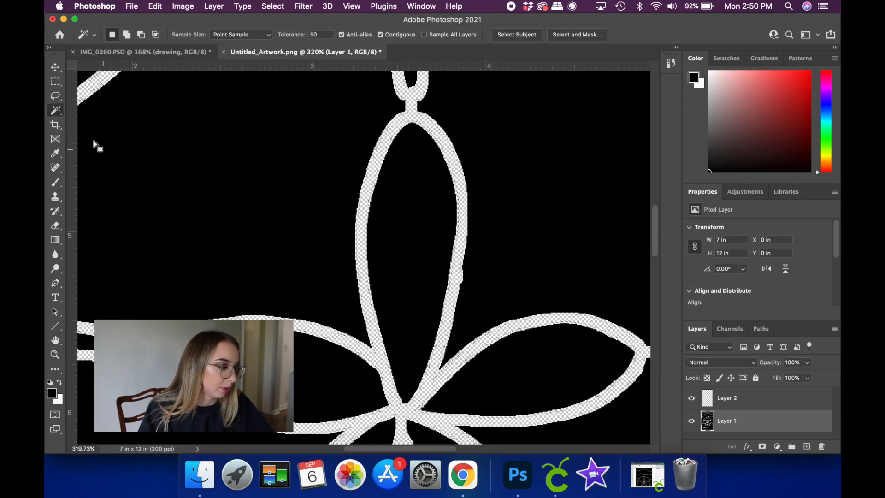
- Measure the width of the upper petal's widened outline by drawing a short horizontal line across it, and undo that line
left_click(55, 327)
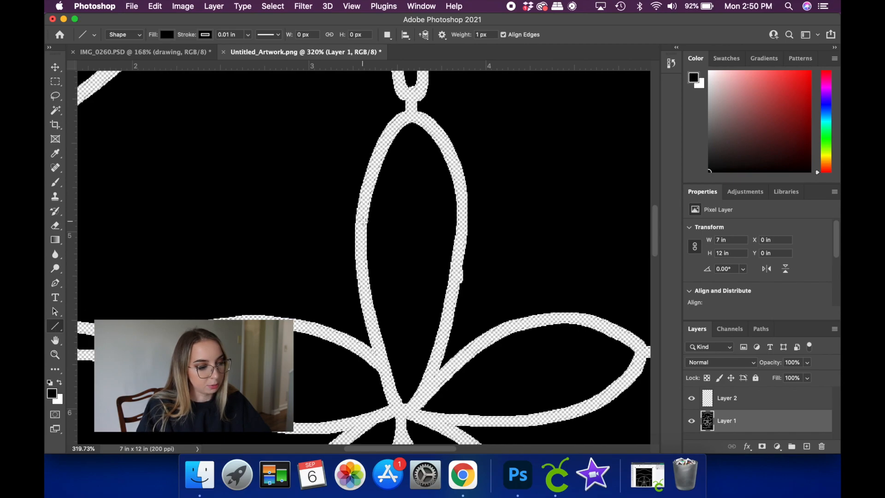
scroll(363, 220, "up", 5)
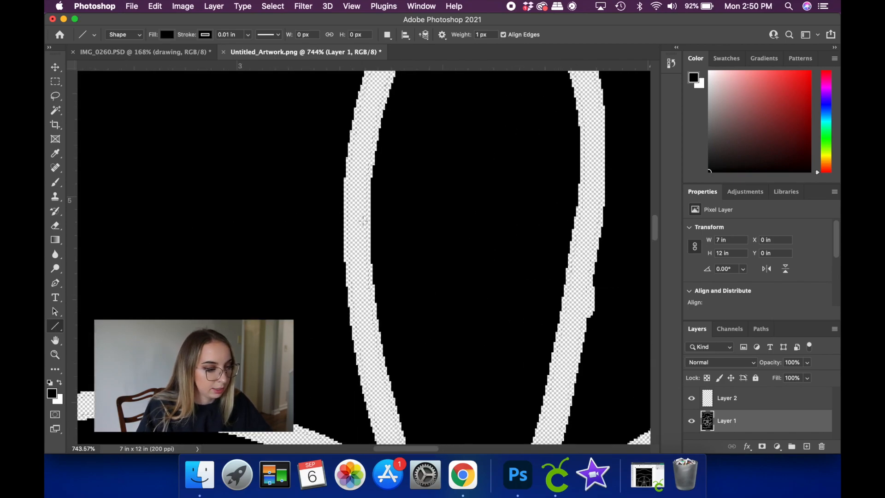
scroll(363, 220, "up", 2)
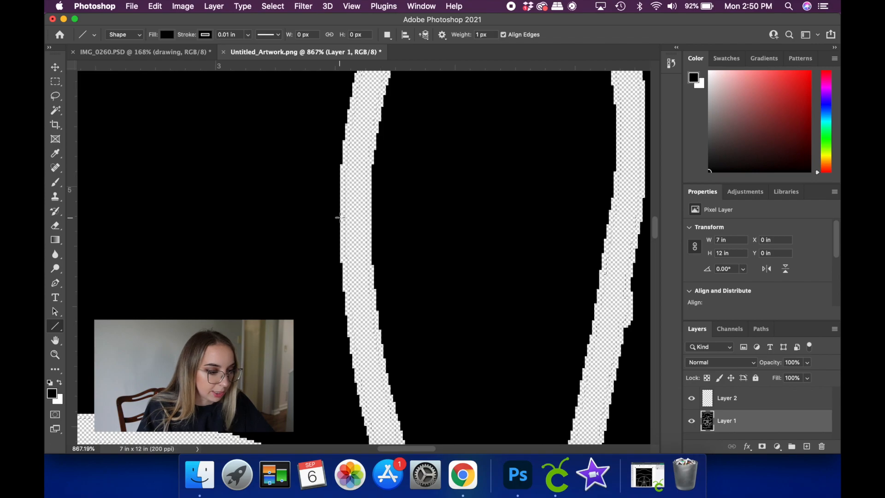
left_click_drag(339, 217, 374, 216)
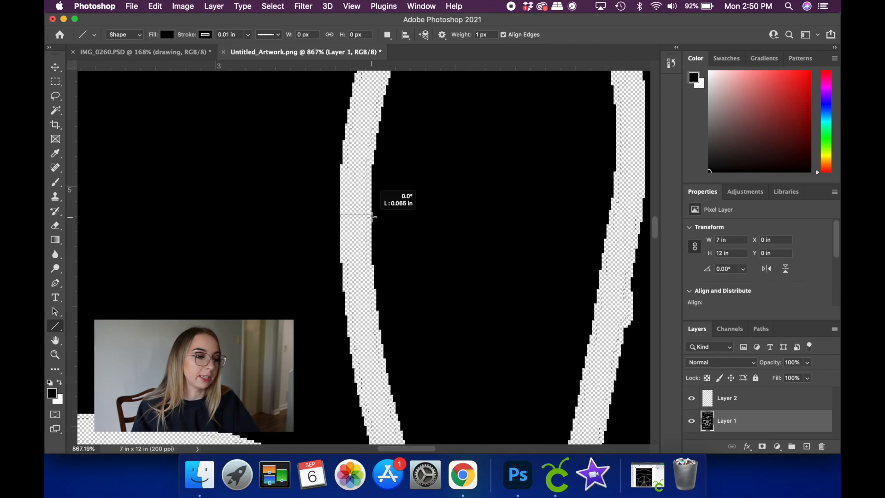
left_click_drag(374, 216, 374, 216)
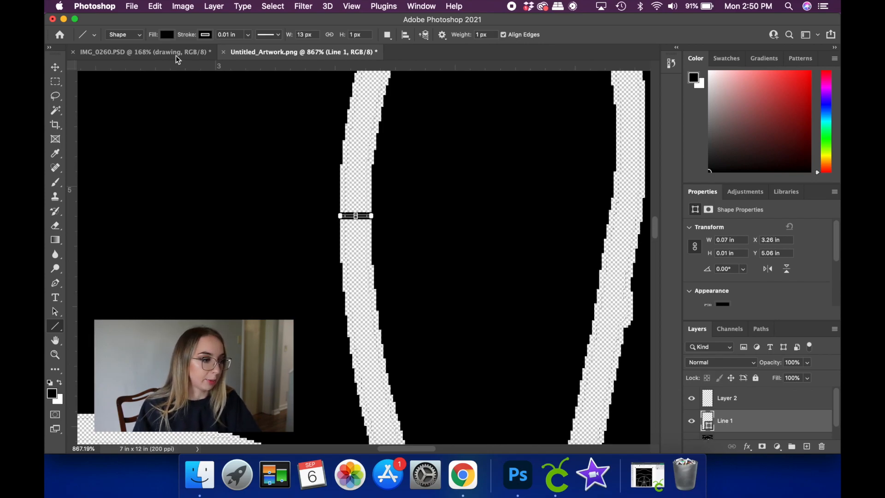
left_click(157, 6)
left_click(165, 21)
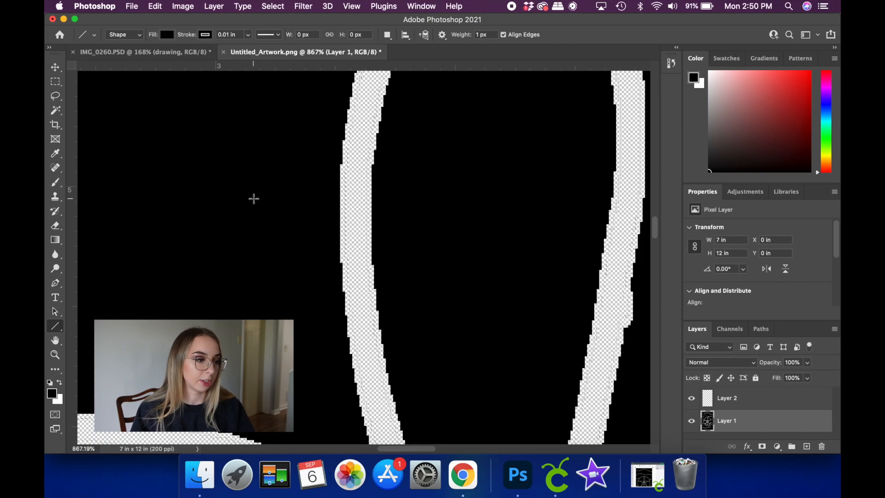
left_click(304, 6)
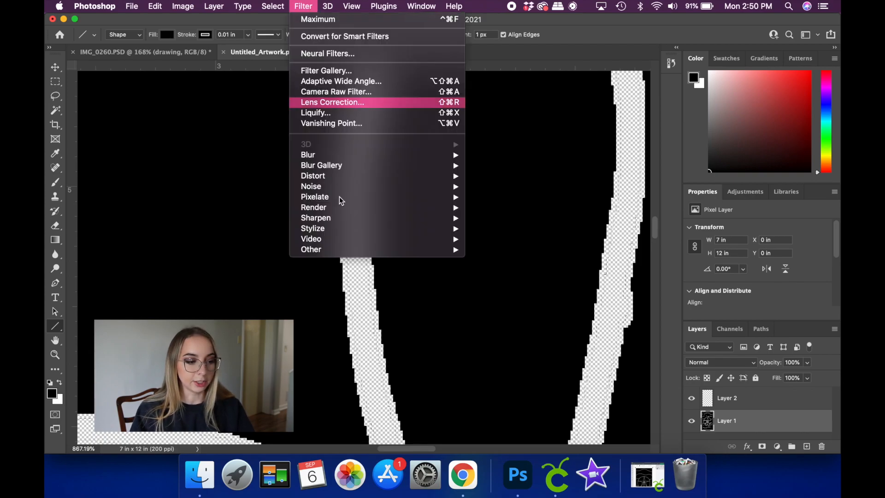
mouse_move(338, 248)
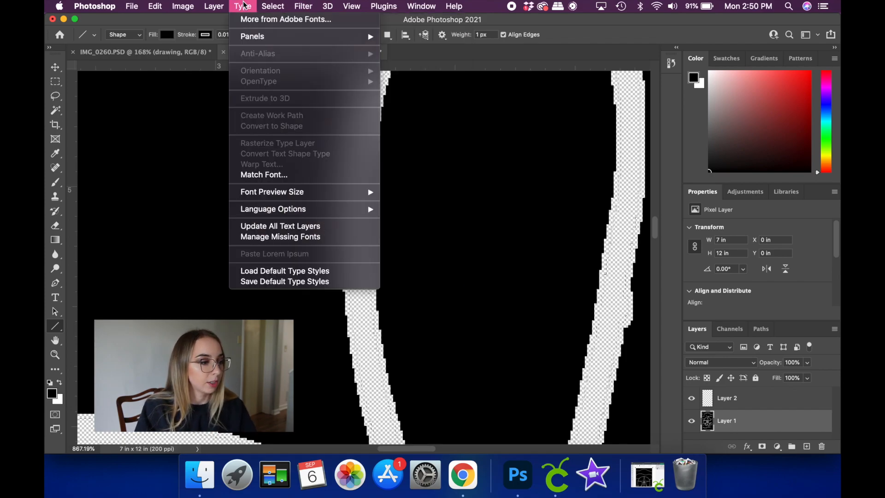
left_click(279, 7)
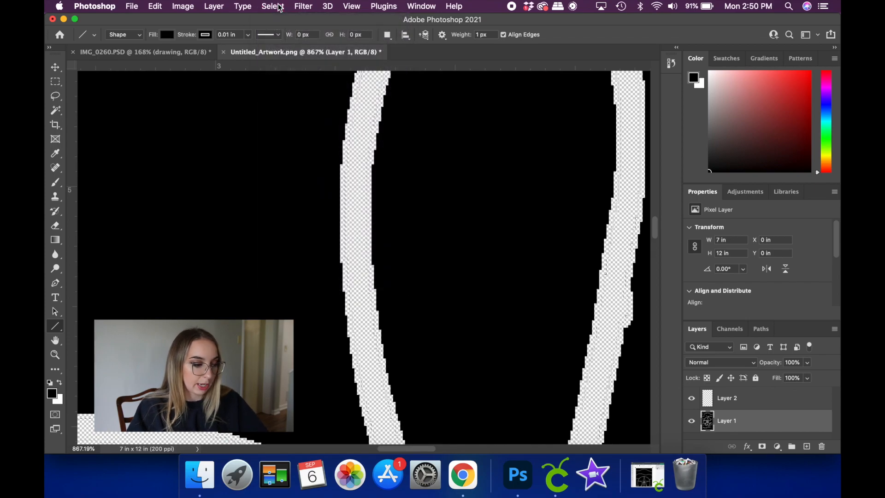
- Clear the selection of the black areas with the Magic Wand
scroll(286, 168, "down", 6)
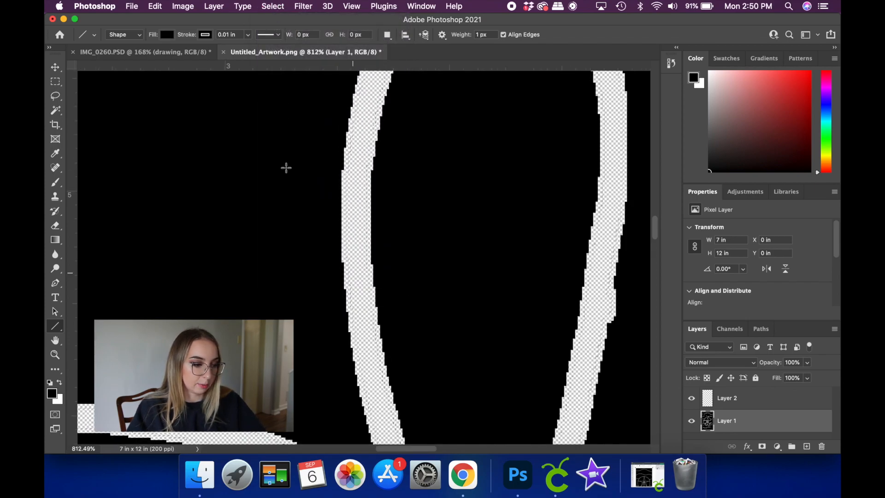
scroll(286, 168, "down", 6)
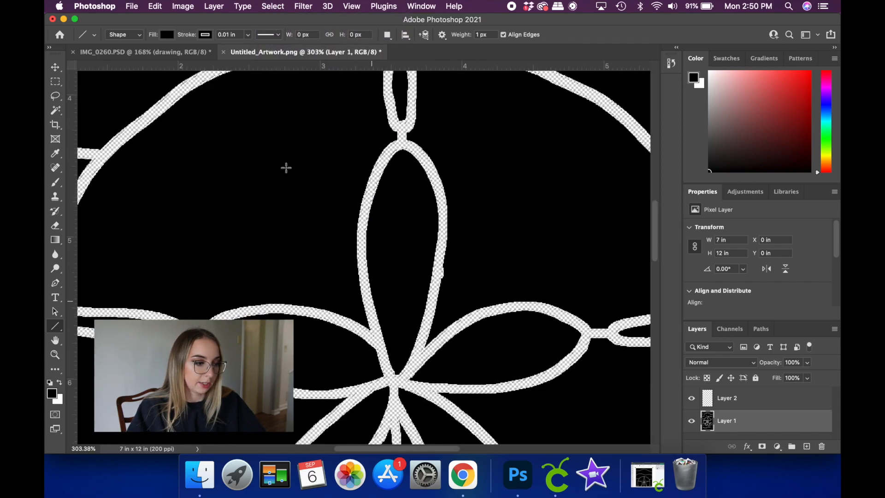
scroll(269, 181, "down", 3)
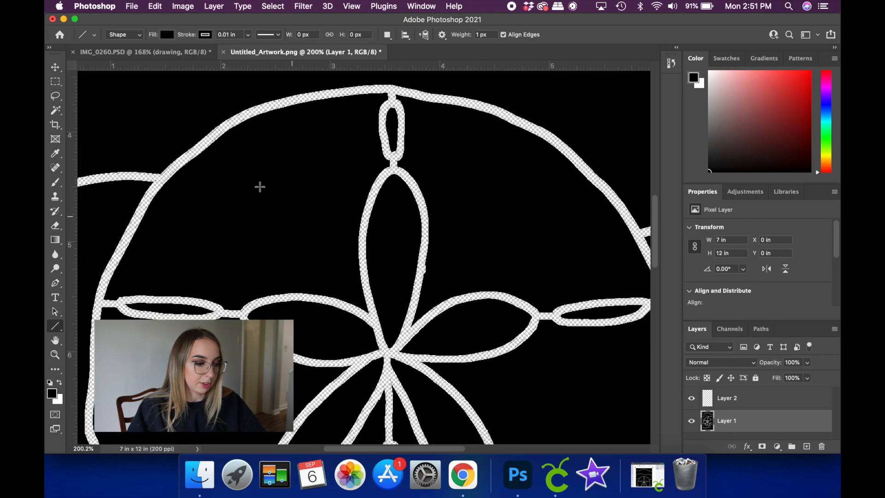
scroll(260, 186, "down", 5)
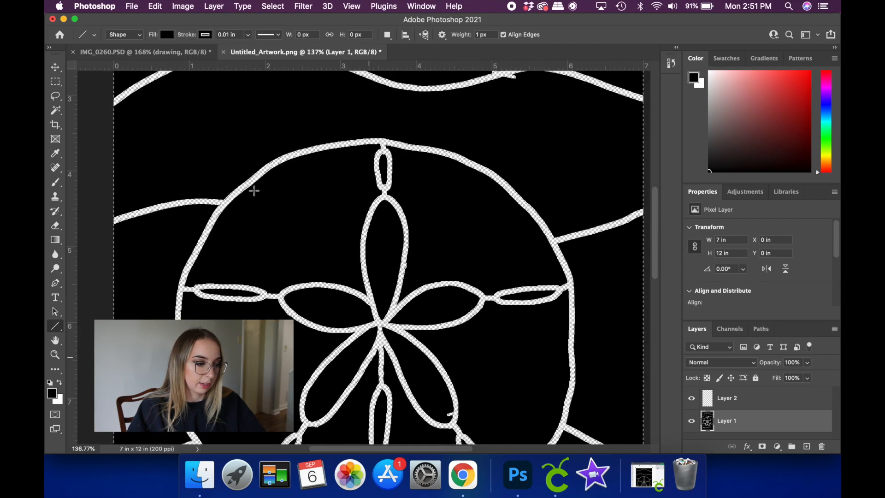
scroll(254, 190, "down", 4)
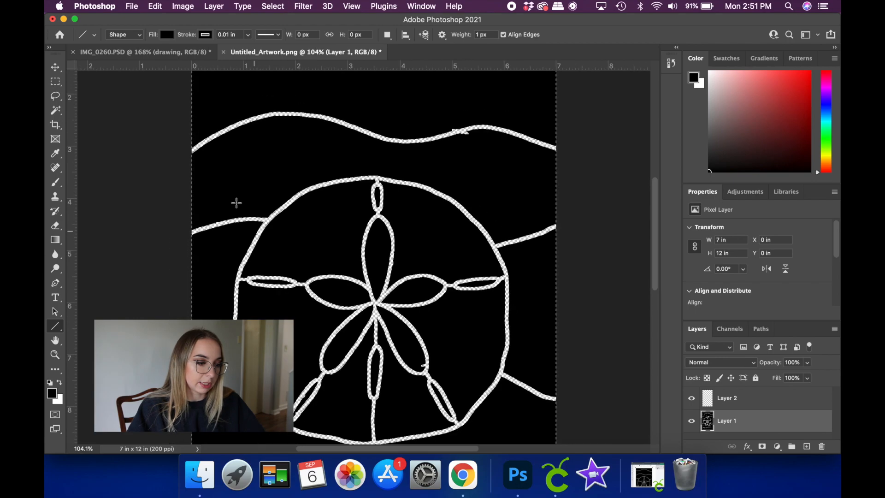
scroll(232, 208, "down", 4)
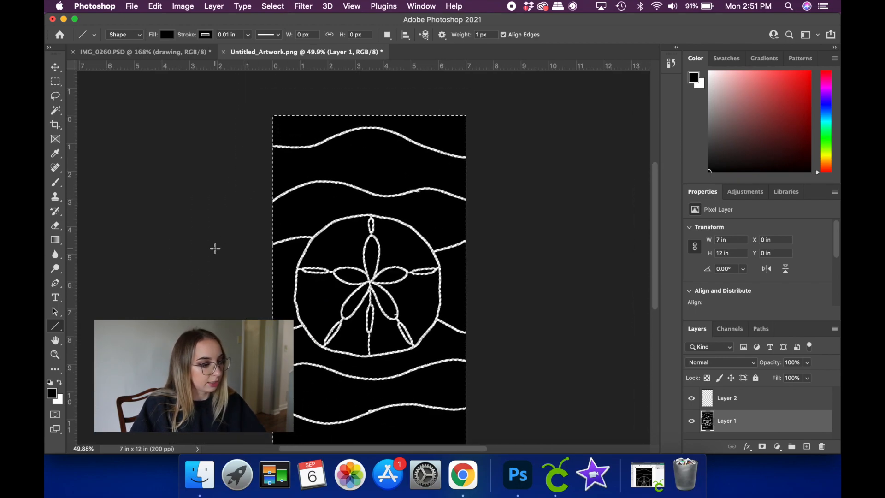
left_click(54, 111)
left_click(197, 183)
scroll(229, 240, "down", 3)
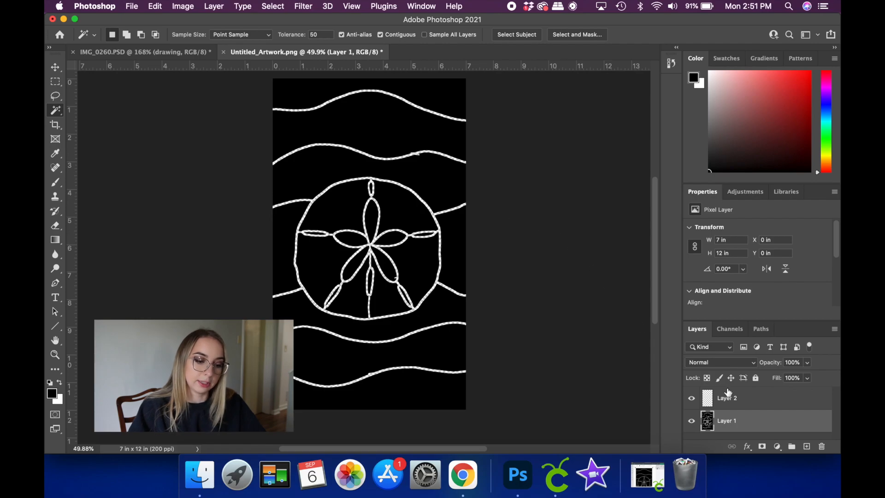
- Delete the empty Layer 2 so only the pattern layer is kept
left_click(743, 397)
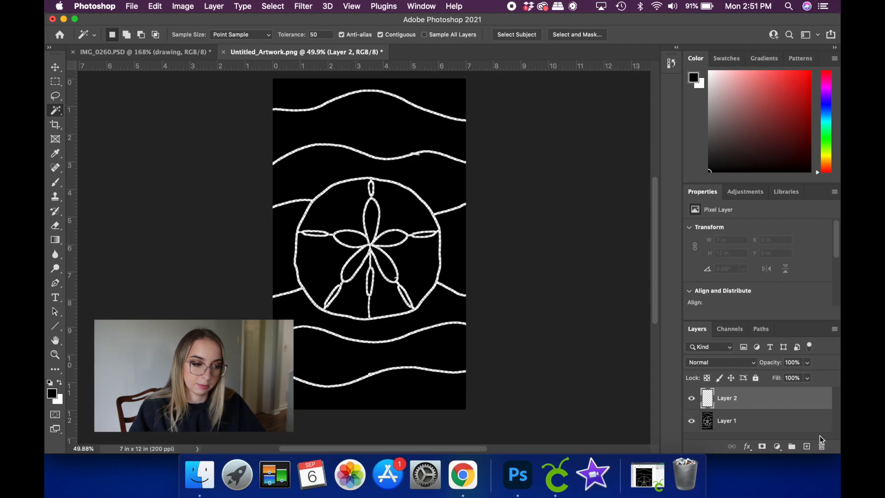
left_click(820, 446)
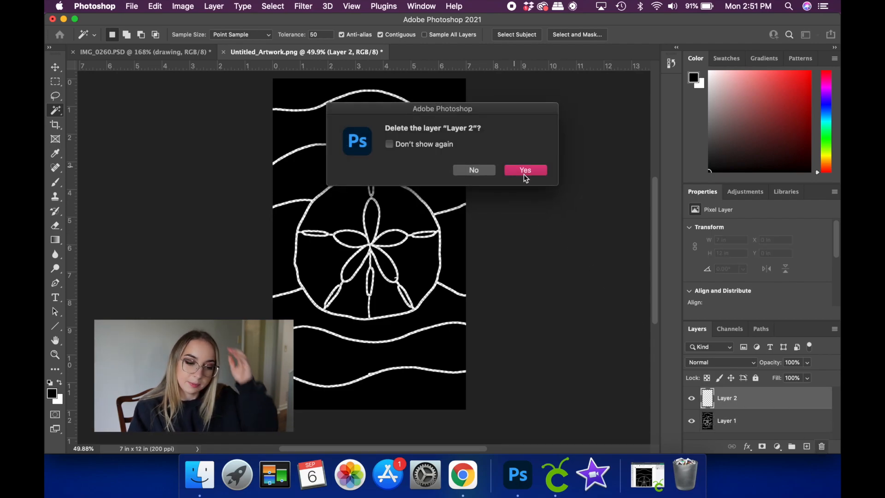
left_click(525, 171)
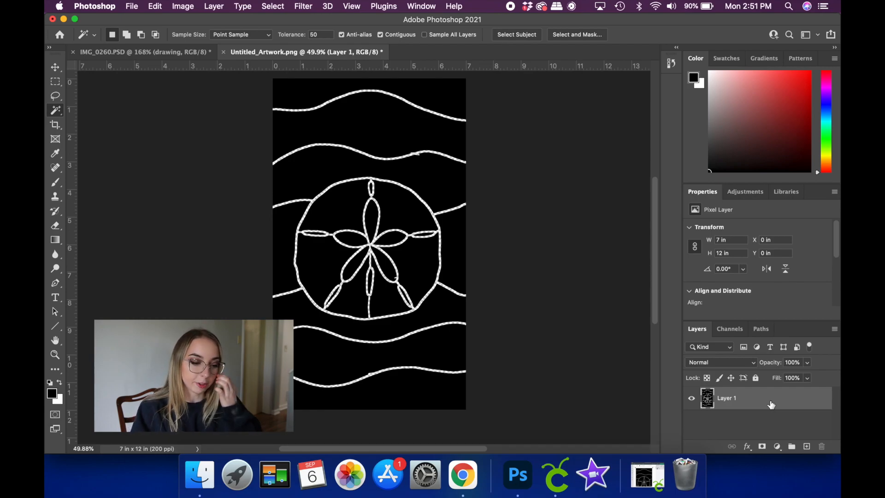
right_click(743, 404)
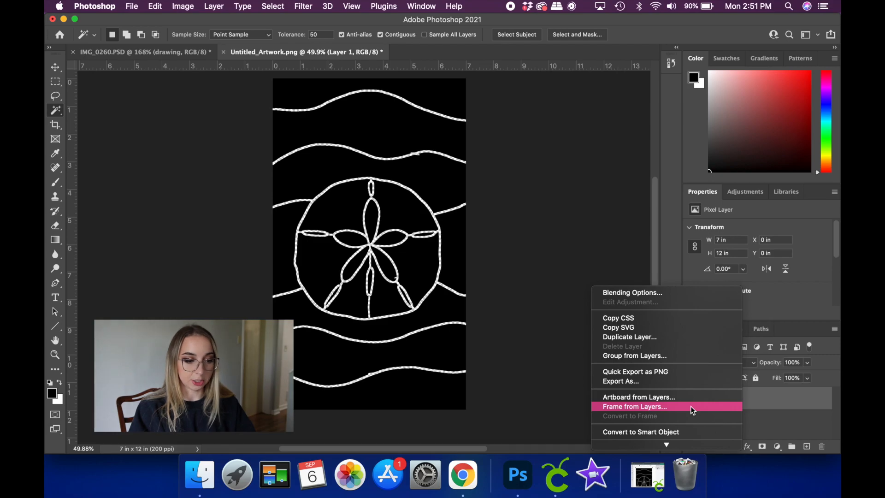
left_click(656, 372)
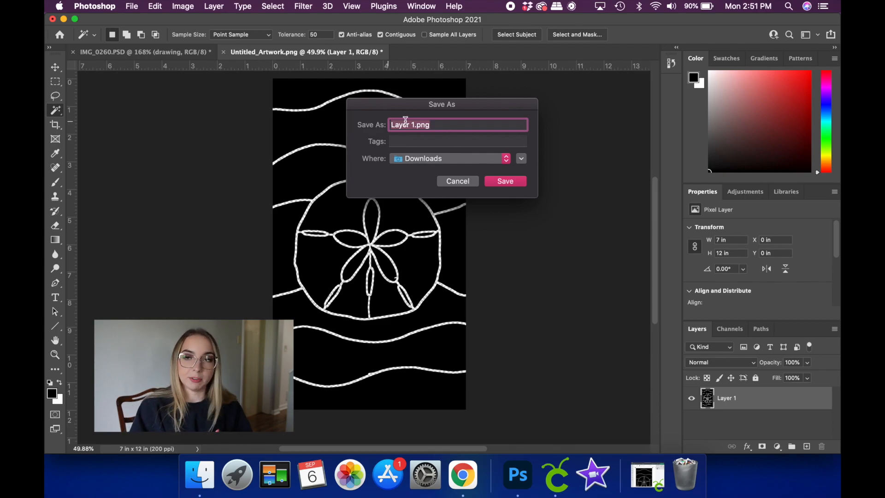
left_click(467, 182)
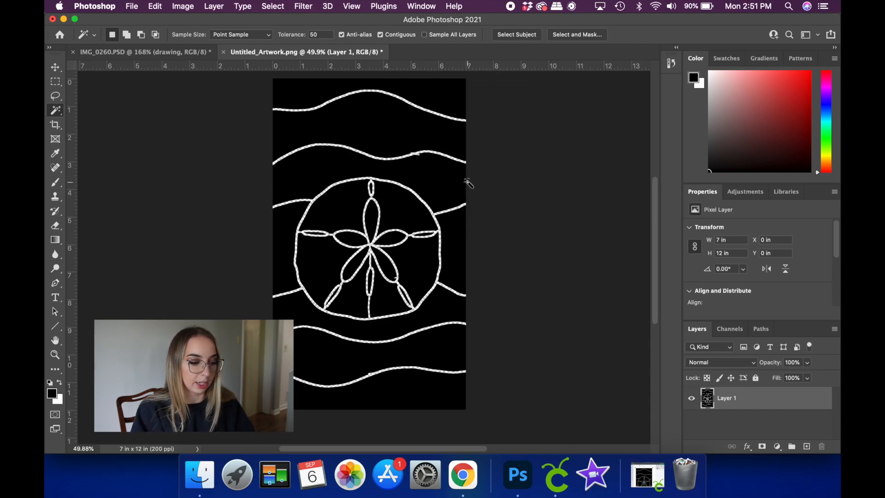
- Switch to Cricut Design Space and look over the Sand Dollar cut image from top to bottom
left_click(560, 473)
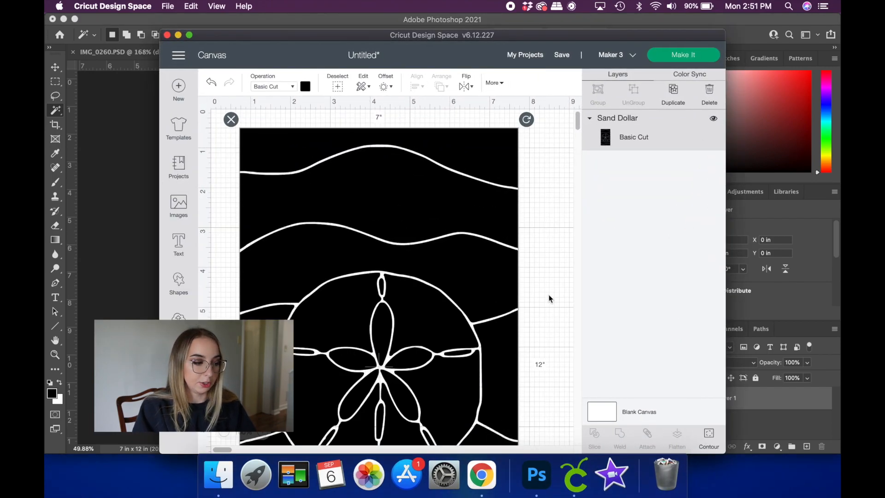
scroll(548, 295, "down", 10)
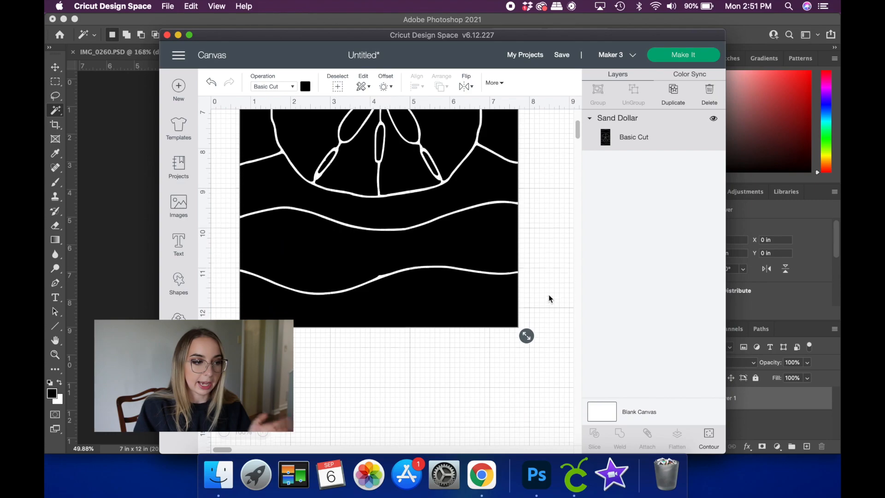
scroll(548, 294, "up", 5)
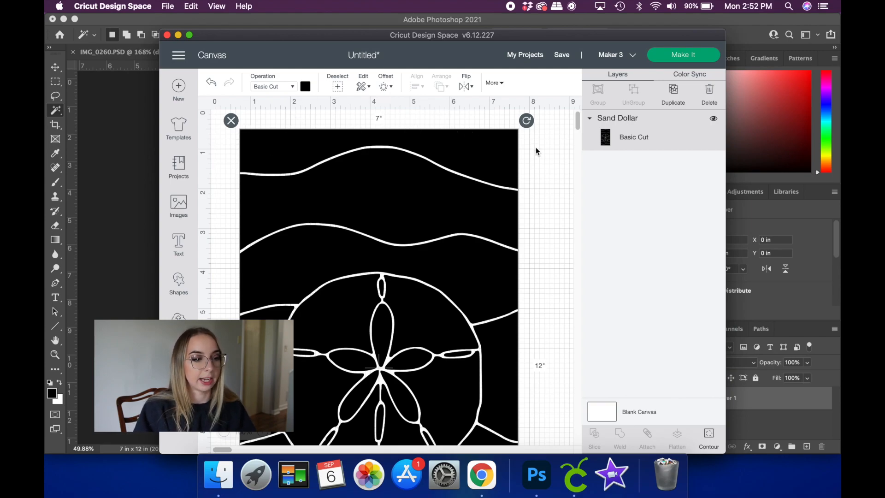
scroll(535, 152, "down", 4)
scroll(548, 232, "up", 4)
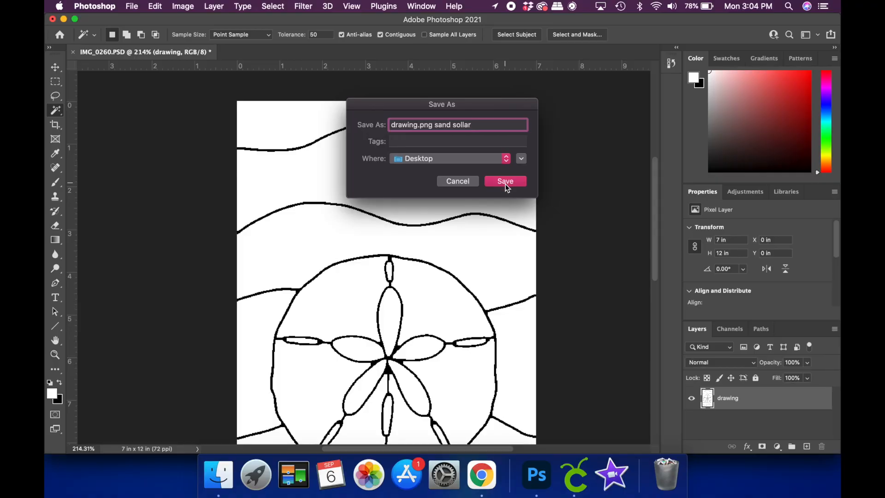
left_click(505, 182)
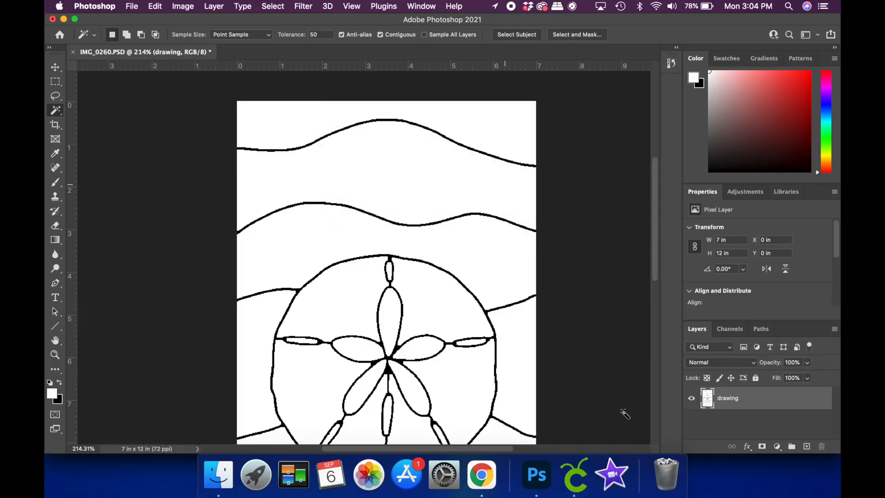
- Switch to Rapid Resizer in Chrome, close the old PDF and start a new project without saving the previous design
left_click(487, 479)
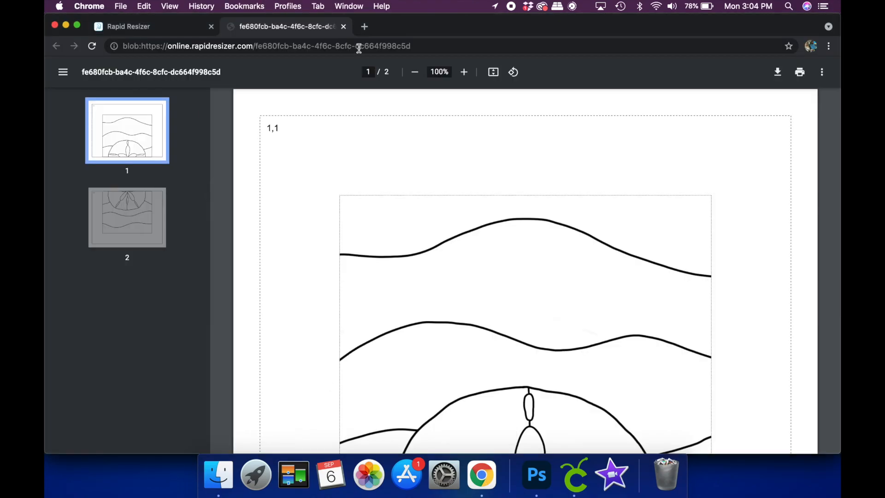
left_click(344, 26)
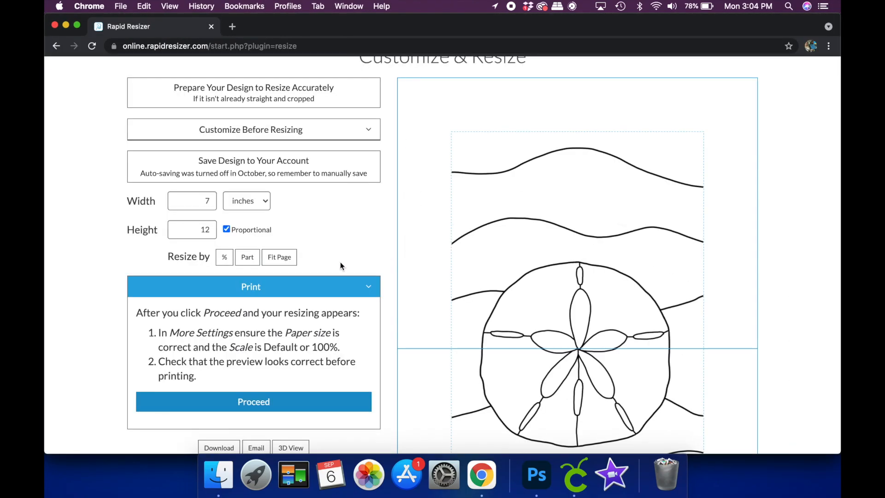
left_click(608, 80)
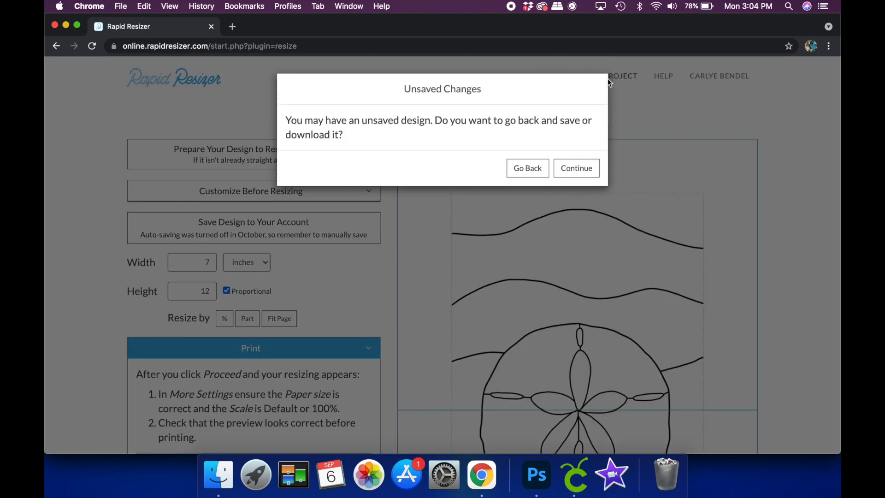
left_click(576, 167)
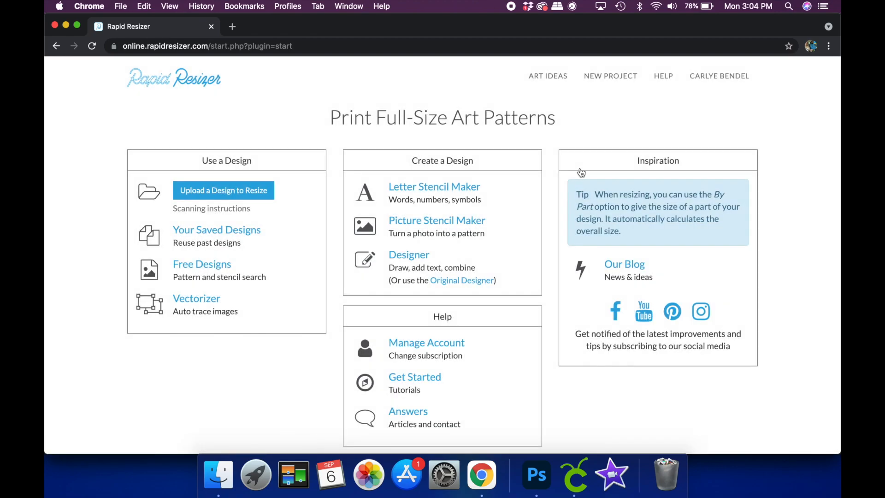
- Upload "drawing.png sand sollar.png" from the Desktop as the design to resize
left_click(263, 196)
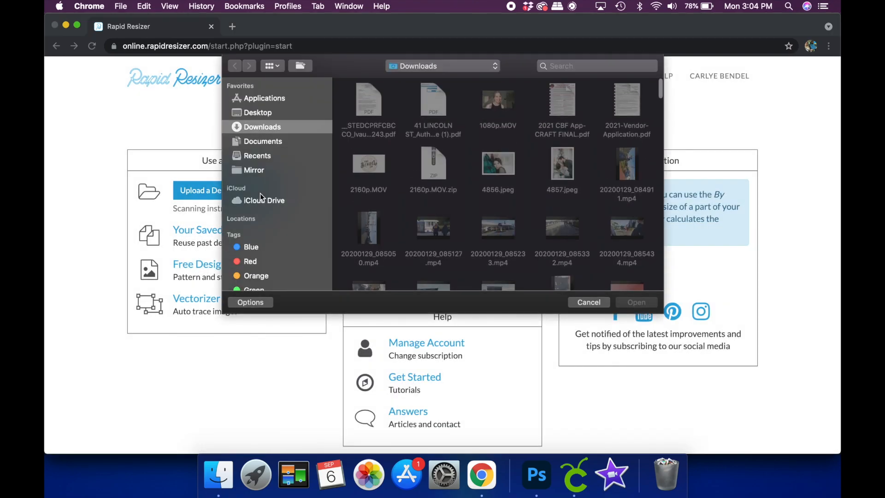
left_click(254, 113)
left_click(368, 111)
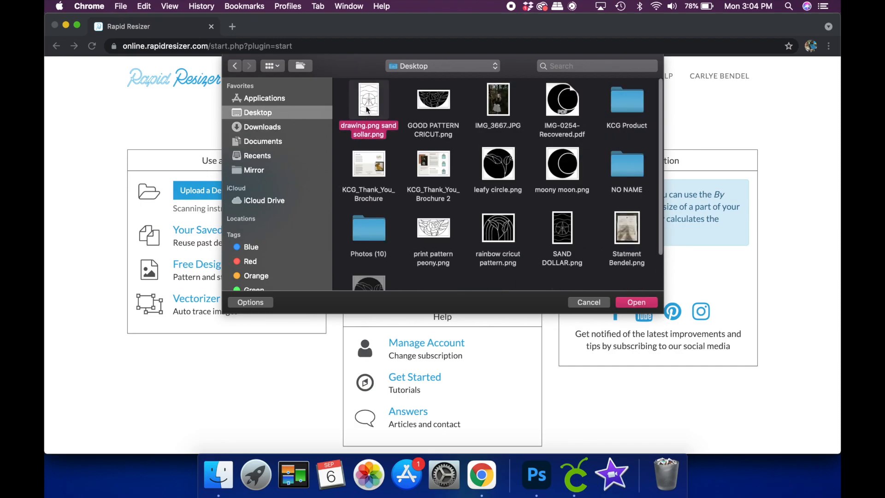
left_click(636, 302)
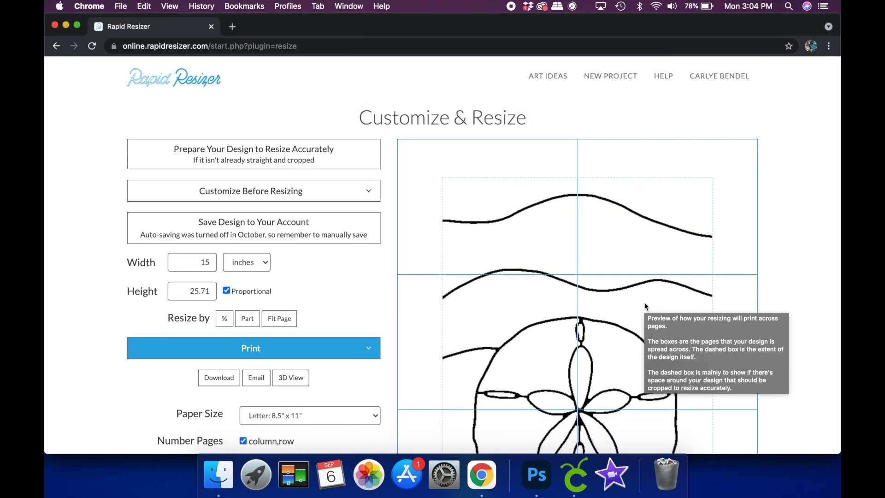
- Set the design's width to 7 inches, keeping its proportions
left_click(211, 261)
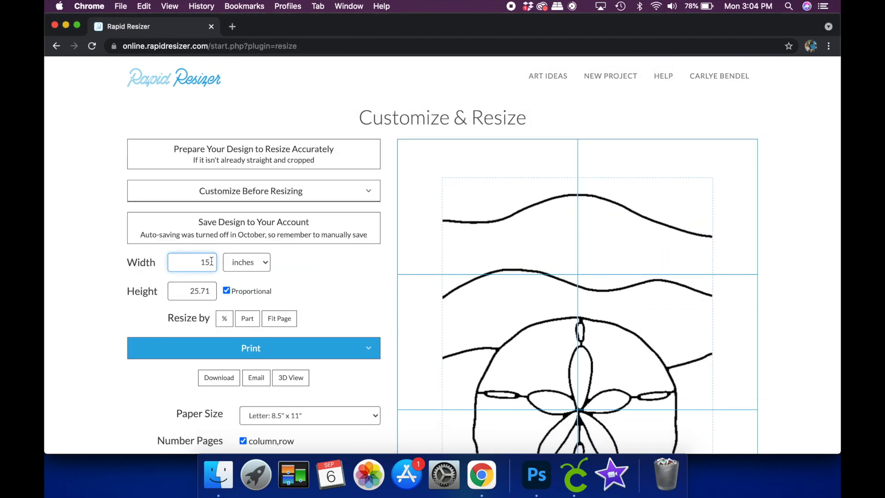
type("17")
key("BackSpace")
key("BackSpace")
type("7")
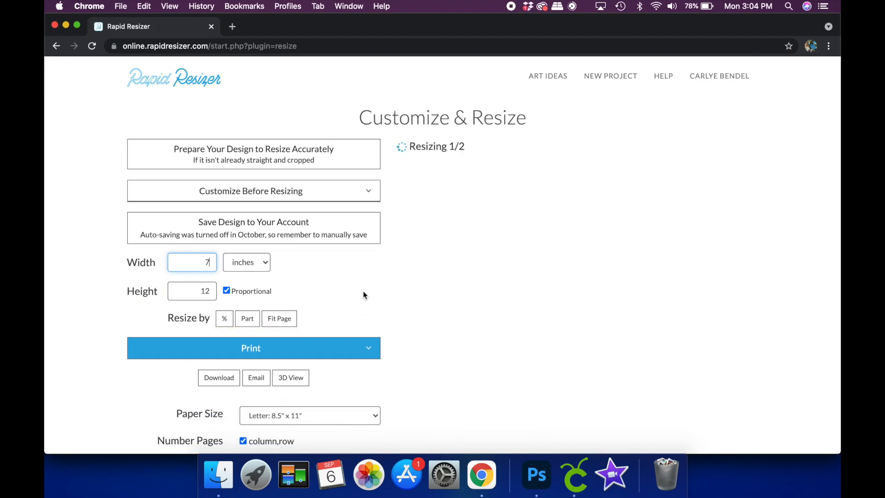
- Print one copy of all pages of the resized pattern, and close its PDF to return to Photoshop
scroll(765, 343, "down", 5)
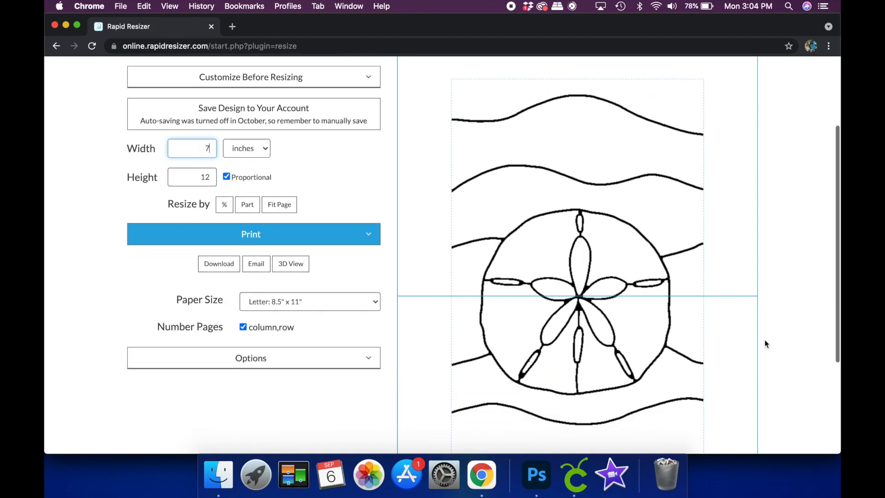
left_click(369, 116)
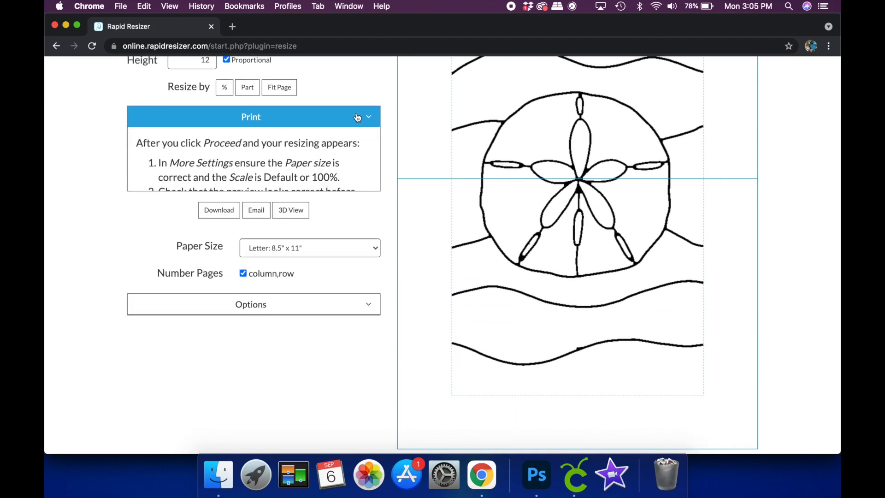
left_click(284, 236)
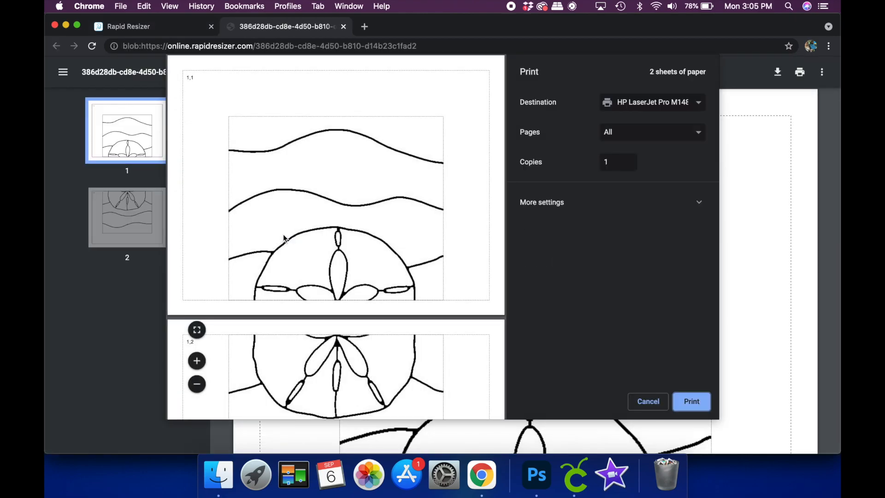
left_click(696, 405)
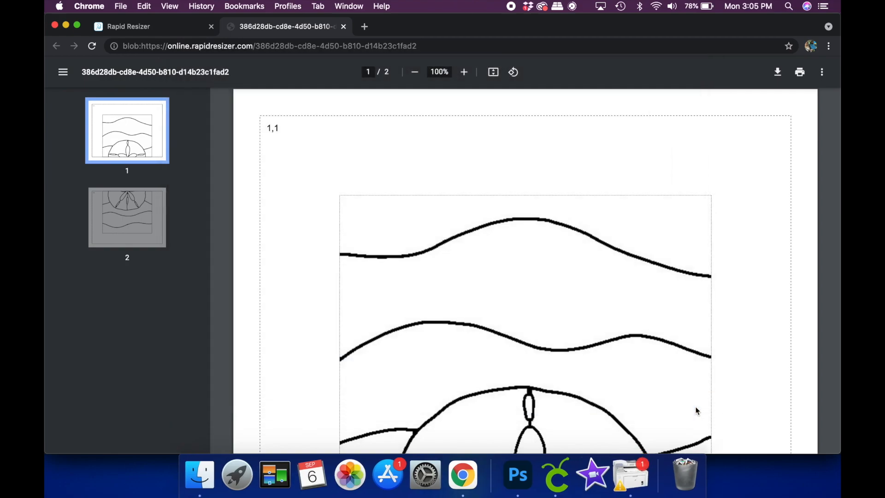
left_click(344, 26)
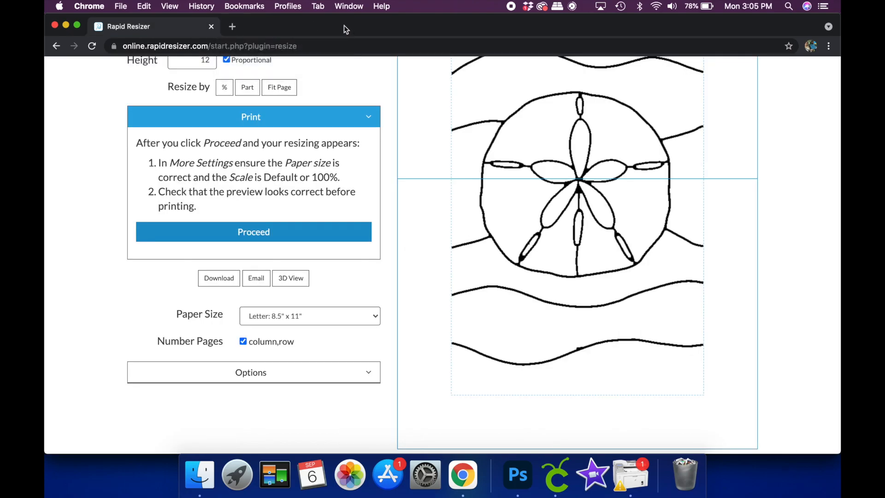
left_click(66, 25)
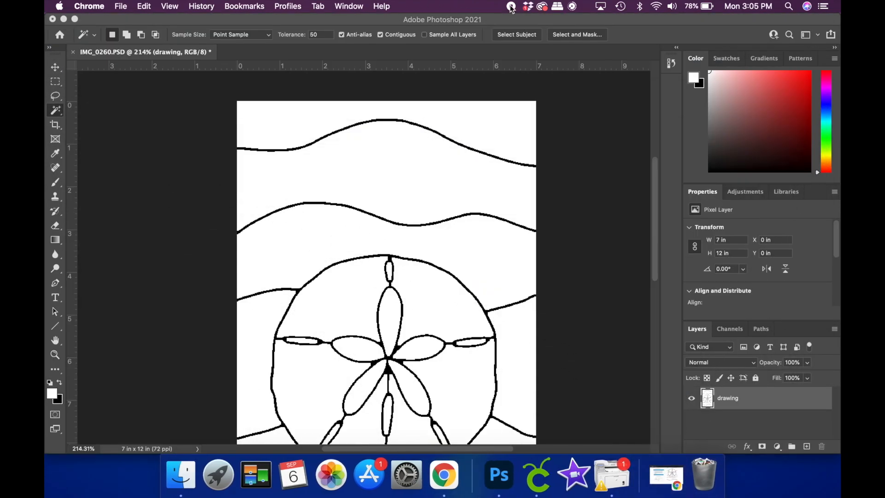